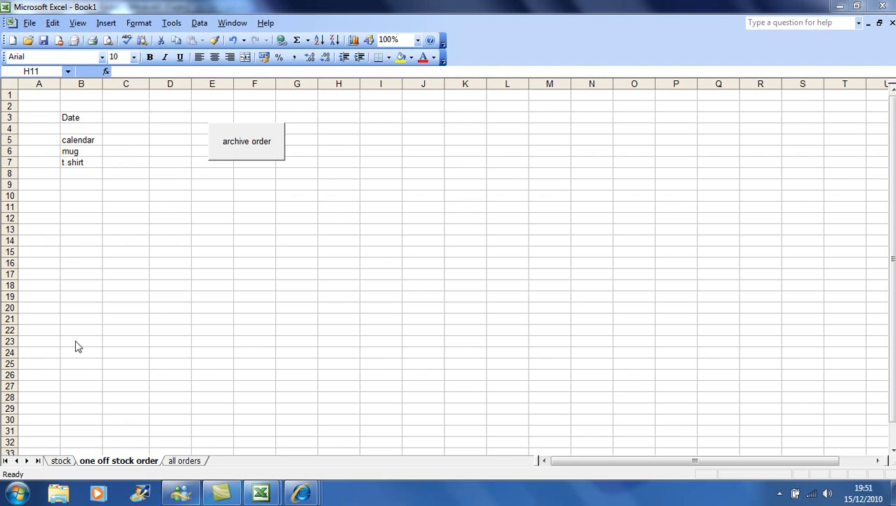
pyautogui.click(137, 139)
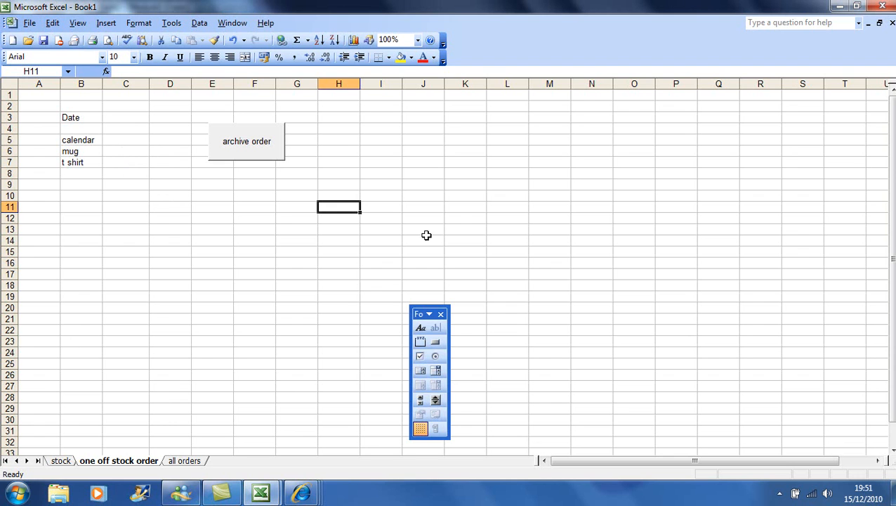
pyautogui.click(440, 314)
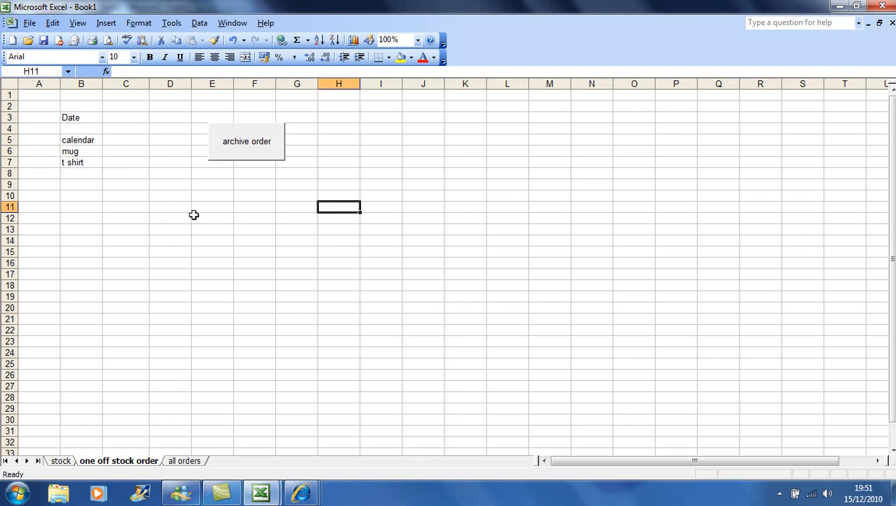
pyautogui.click(137, 140)
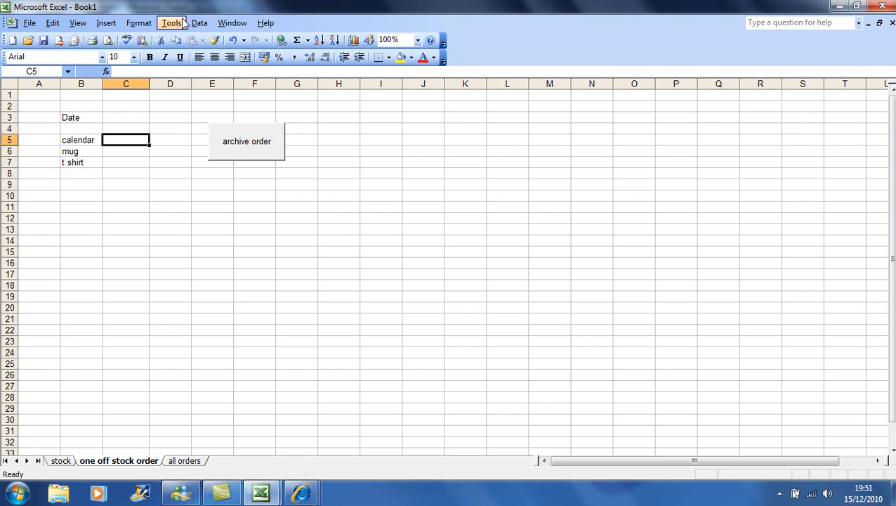
# - Show the Forms toolbar and draw a spinner control across columns H to J, around rows 5 to 7
pyautogui.click(77, 23)
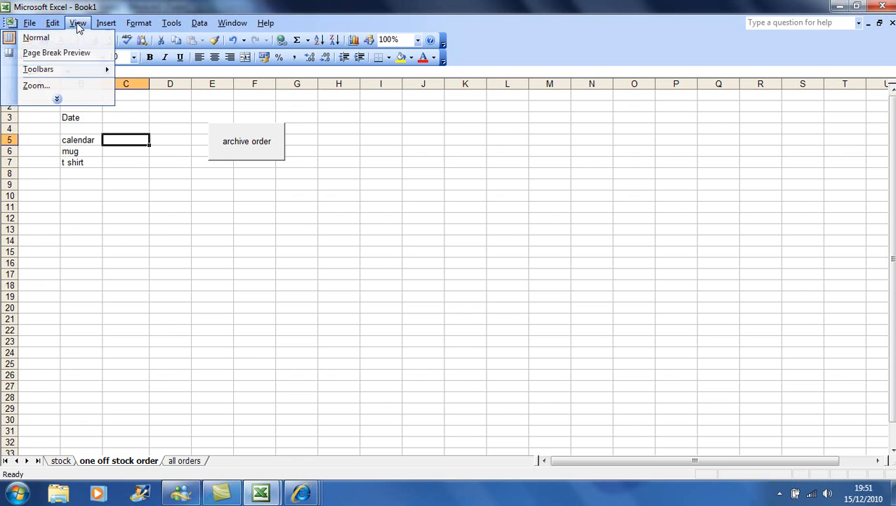
pyautogui.moveTo(85, 75)
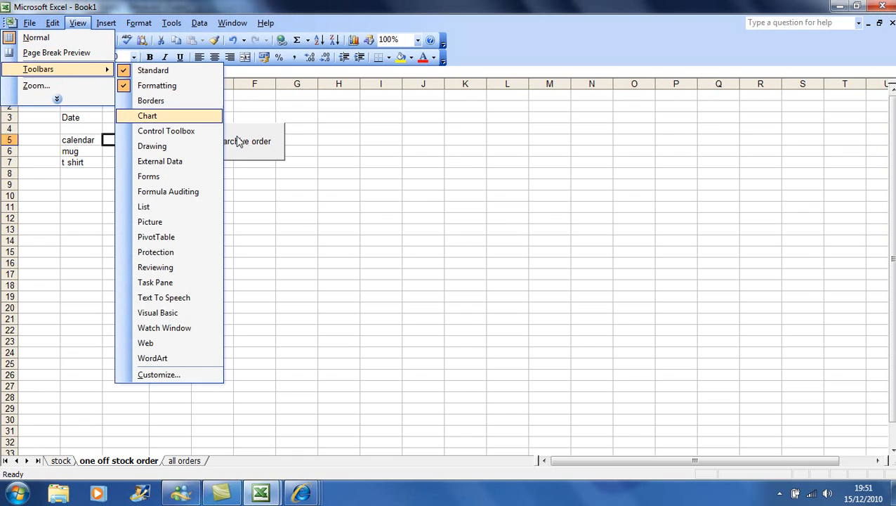
pyautogui.click(171, 180)
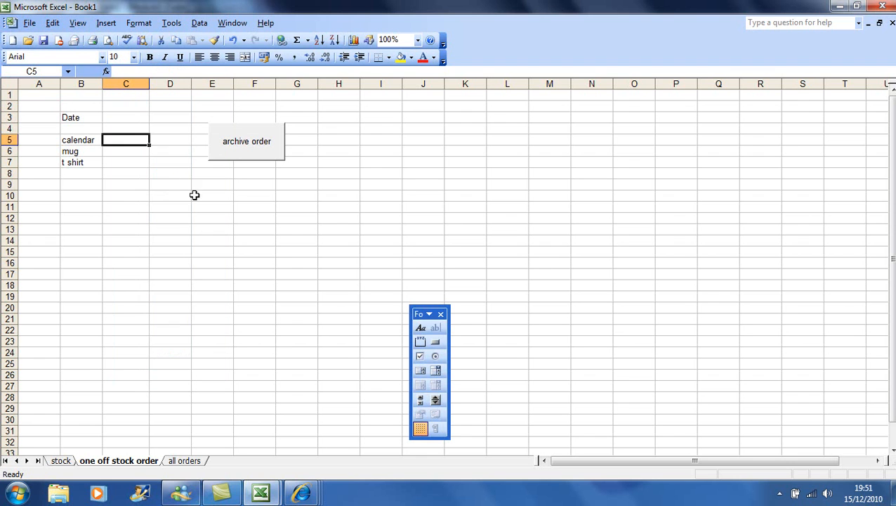
pyautogui.click(435, 400)
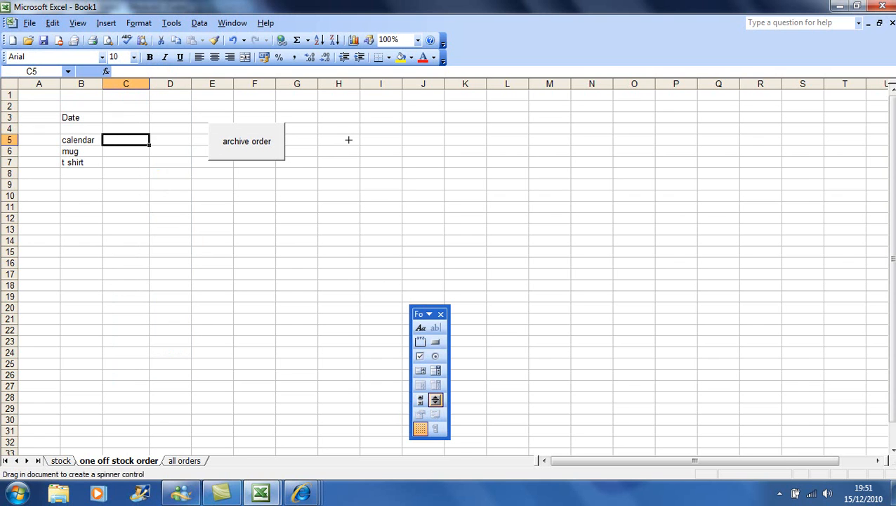
pyautogui.moveTo(349, 139)
pyautogui.mouseDown()
pyautogui.moveTo(394, 168)
pyautogui.moveTo(427, 172)
pyautogui.mouseUp()
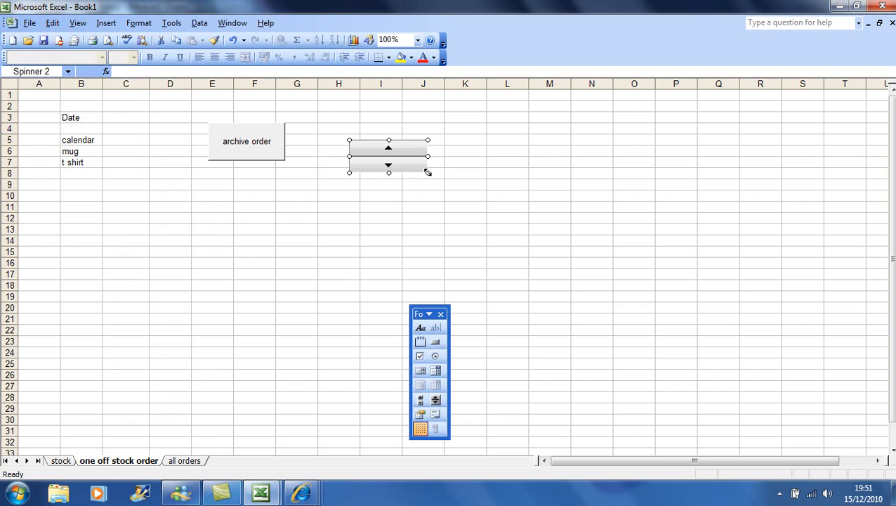
pyautogui.click(362, 197)
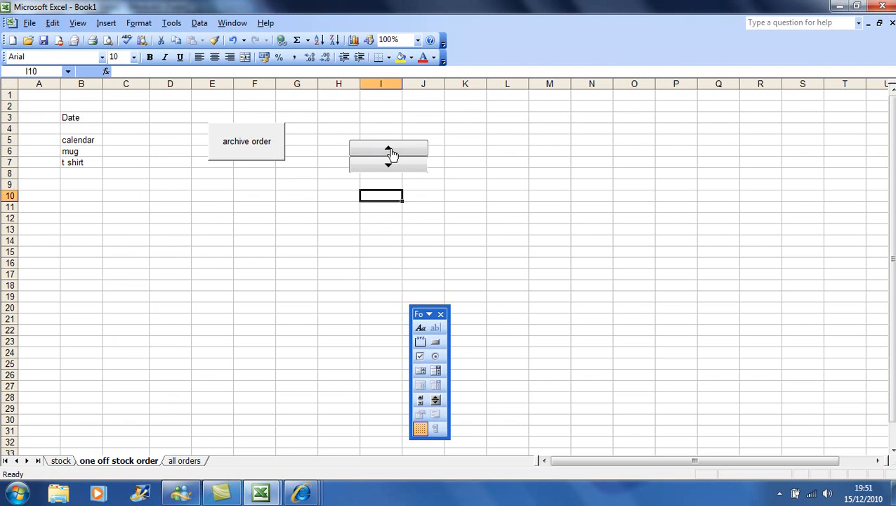
# - Try the new spinner's down and up arrows, and check the calendar quantity cell C5
pyautogui.click(391, 165)
pyautogui.click(396, 151)
pyautogui.click(133, 141)
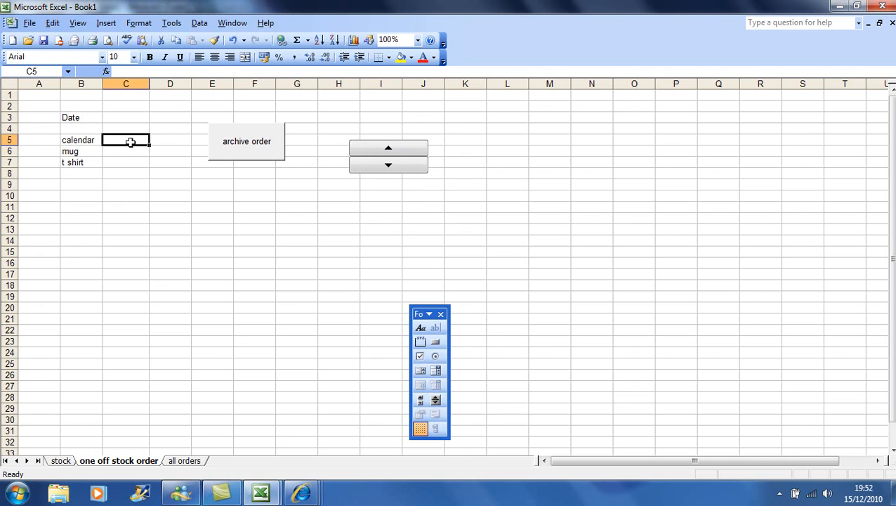
# - In the spinner's control formatting, set the current value to 0 and replace the maximum value
pyautogui.rightClick(385, 163)
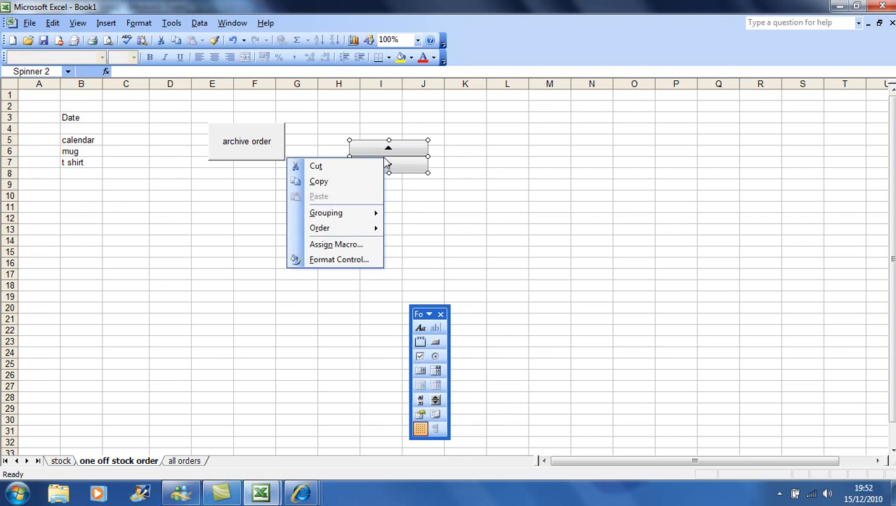
pyautogui.click(359, 260)
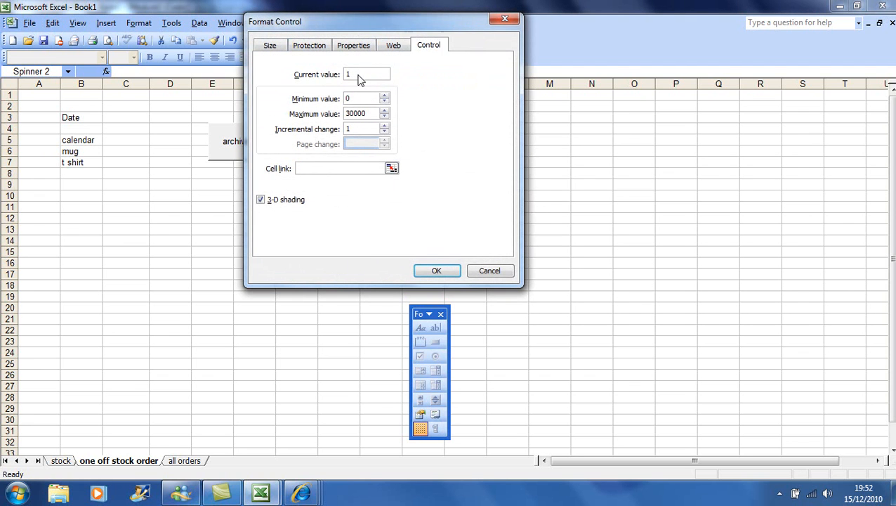
pyautogui.moveTo(359, 75); pyautogui.dragTo(337, 82)
pyautogui.write('0')
pyautogui.moveTo(372, 118); pyautogui.dragTo(336, 121)
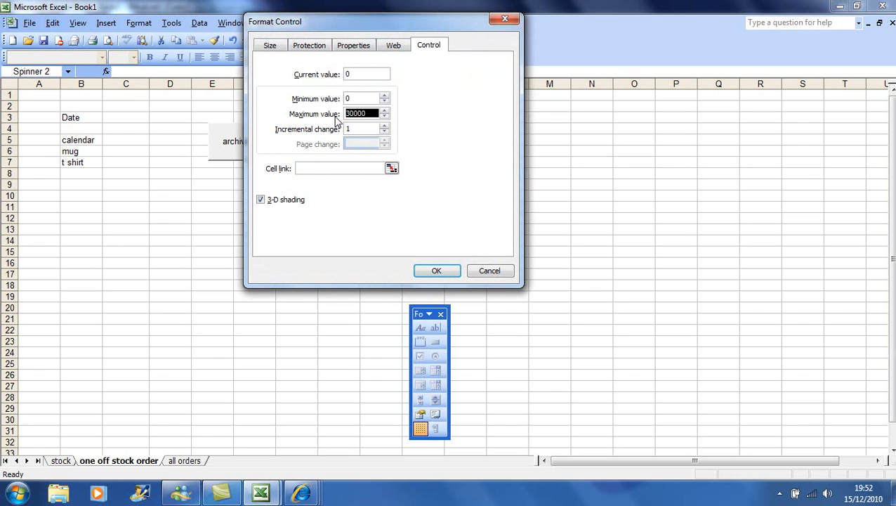
pyautogui.write('1')
# - Link the spinner to the calendar quantity cell C5, apply the control settings and deselect it
pyautogui.click(392, 168)
pyautogui.click(128, 139)
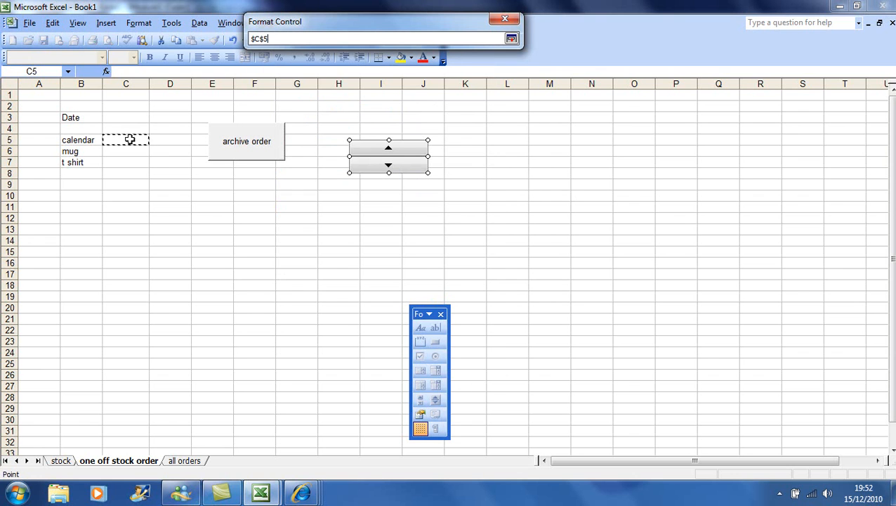
pyautogui.click(511, 40)
pyautogui.click(436, 273)
pyautogui.click(367, 236)
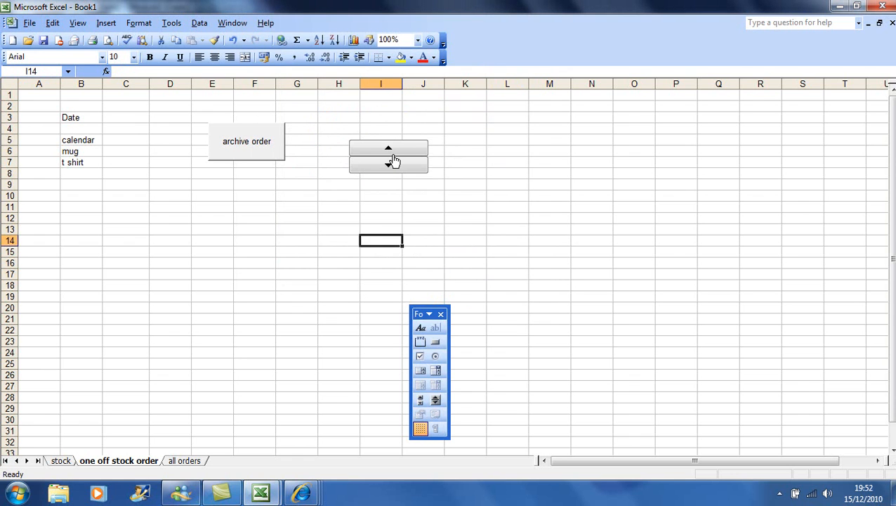
# - Use the spinner to raise the calendar quantity in C5 to 41
pyautogui.click(396, 150)
pyautogui.click(395, 150)
pyautogui.click(395, 151)
pyautogui.click(126, 139)
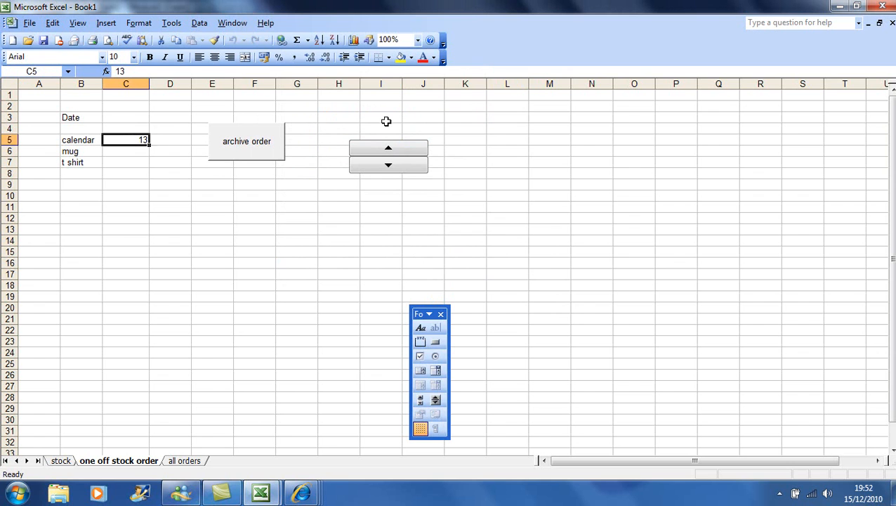
pyautogui.click(402, 150)
pyautogui.click(403, 150)
pyautogui.click(403, 151)
pyautogui.click(403, 150)
pyautogui.click(402, 150)
pyautogui.click(402, 151)
pyautogui.click(405, 150)
pyautogui.click(405, 150)
pyautogui.click(405, 151)
pyautogui.click(407, 150)
pyautogui.click(407, 150)
pyautogui.click(407, 151)
# - Draw a horizontal scroll bar below the spinner and link it to the mug quantity cell C6
pyautogui.click(420, 401)
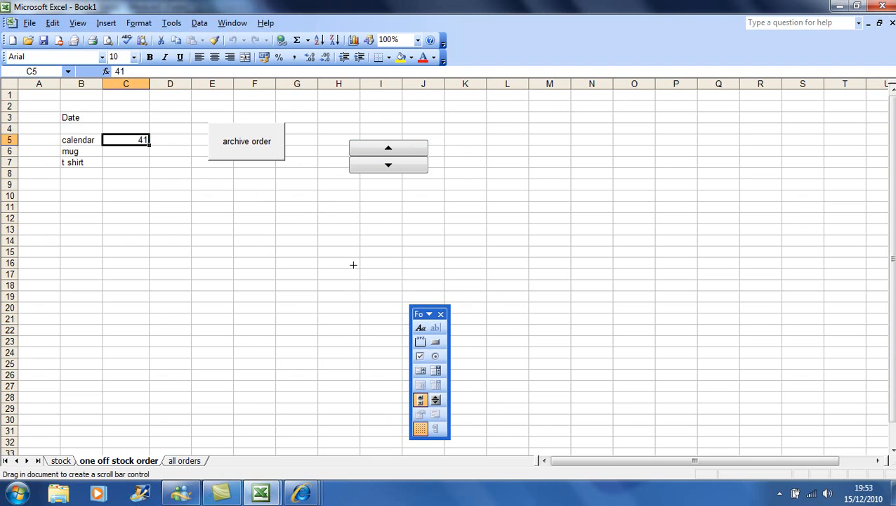
pyautogui.moveTo(331, 198); pyautogui.dragTo(450, 228)
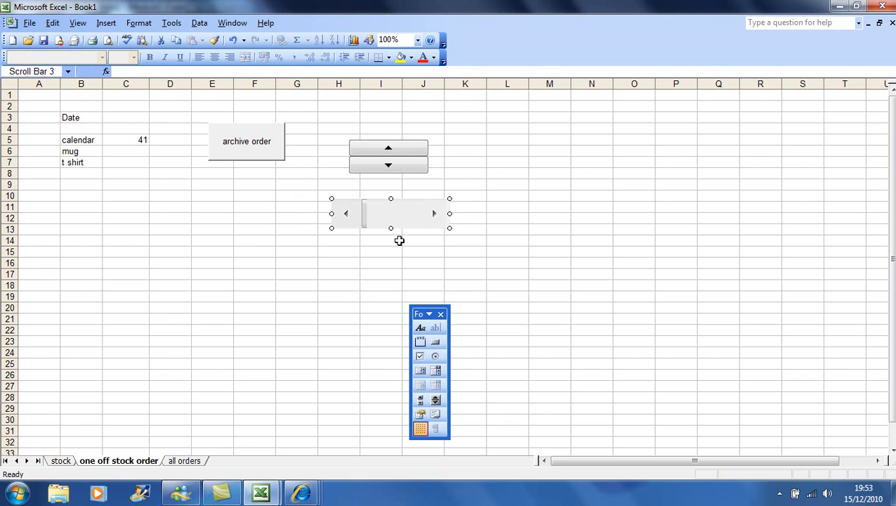
pyautogui.rightClick(408, 221)
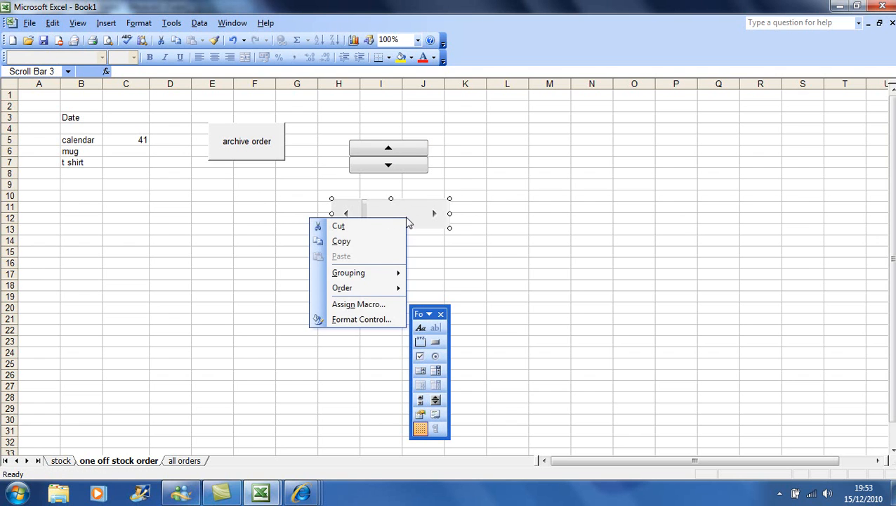
pyautogui.click(364, 322)
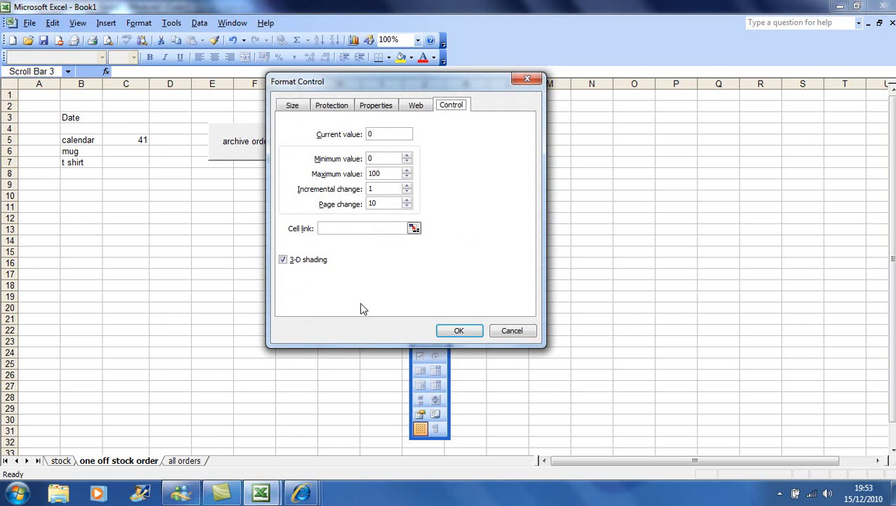
pyautogui.click(375, 134)
pyautogui.click(414, 228)
pyautogui.click(139, 151)
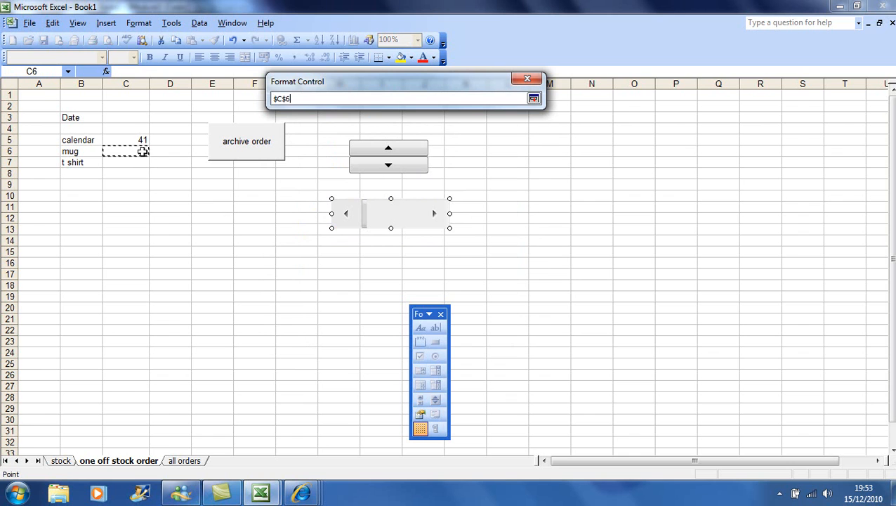
pyautogui.click(533, 99)
pyautogui.click(460, 332)
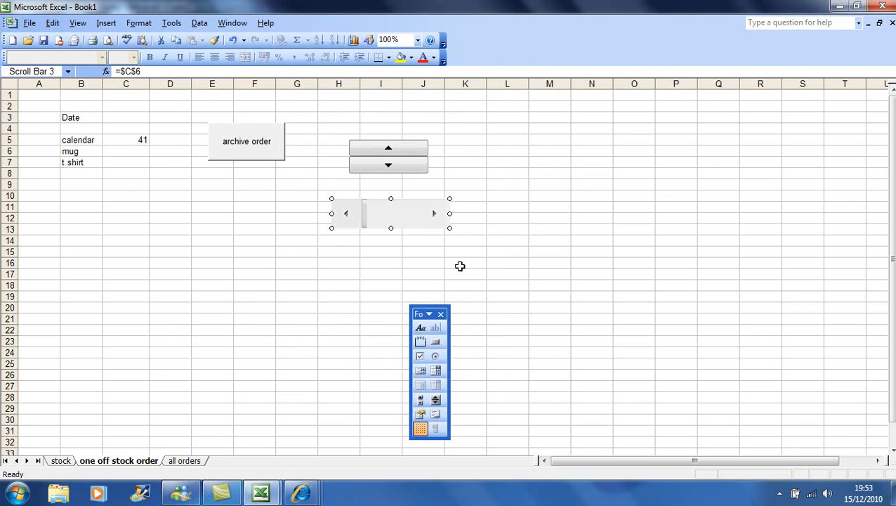
pyautogui.click(466, 240)
# - Use the scroll bar to set the mug quantity in C6 to 59
pyautogui.moveTo(368, 222); pyautogui.dragTo(398, 227)
pyautogui.click(443, 215)
pyautogui.click(443, 215)
pyautogui.click(443, 216)
pyautogui.click(443, 215)
pyautogui.click(443, 216)
pyautogui.click(351, 226)
pyautogui.click(351, 226)
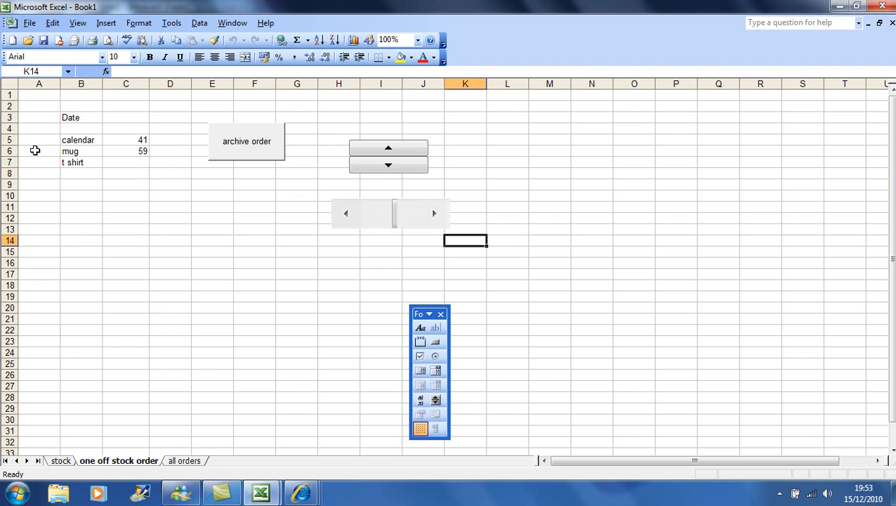
# - Increase the height of row 5 and move the archive order button over to columns L and M
pyautogui.moveTo(11, 146); pyautogui.dragTo(11, 154)
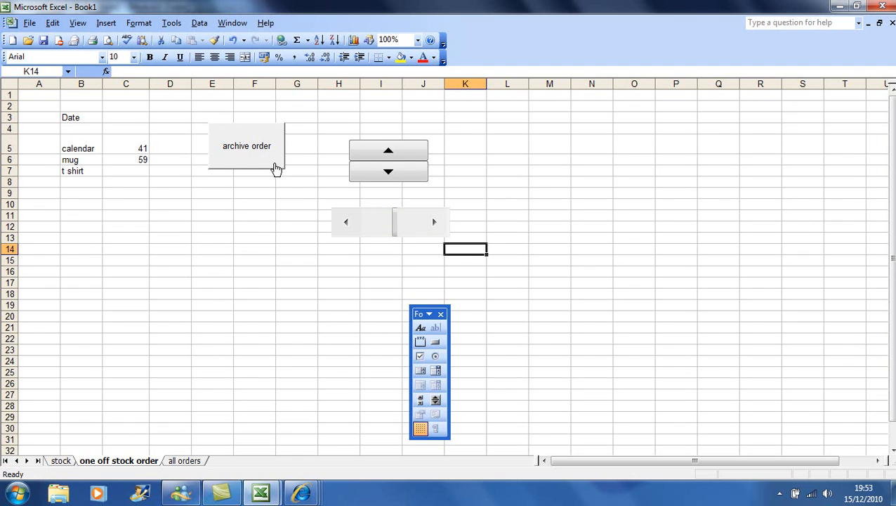
pyautogui.rightClick(276, 169)
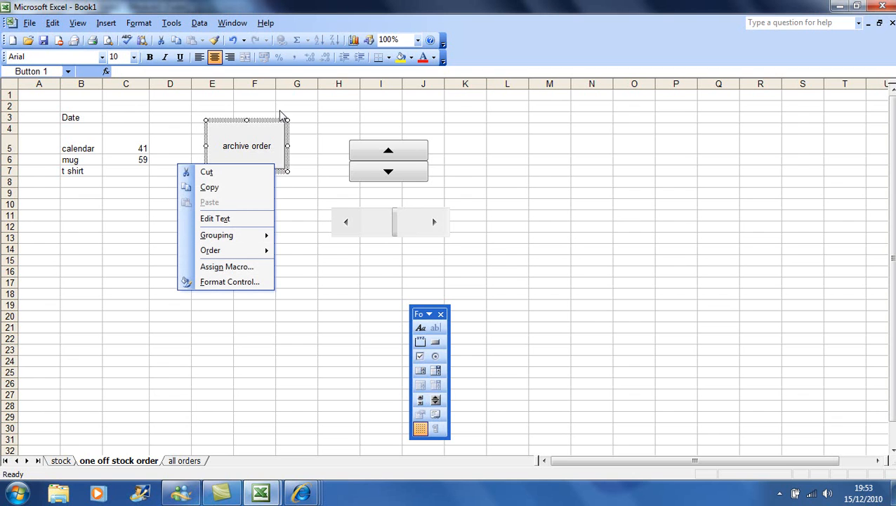
pyautogui.moveTo(270, 121); pyautogui.dragTo(540, 121)
# - Move the spinner beside the calendar quantity and shrink it to about the width of column D
pyautogui.rightClick(396, 153)
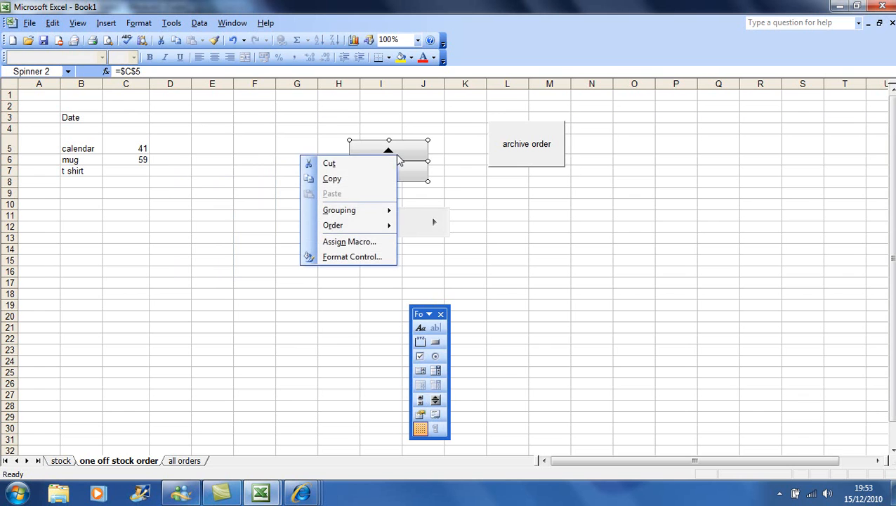
pyautogui.moveTo(413, 145)
pyautogui.mouseDown()
pyautogui.moveTo(299, 158)
pyautogui.moveTo(207, 134)
pyautogui.moveTo(218, 133)
pyautogui.mouseUp()
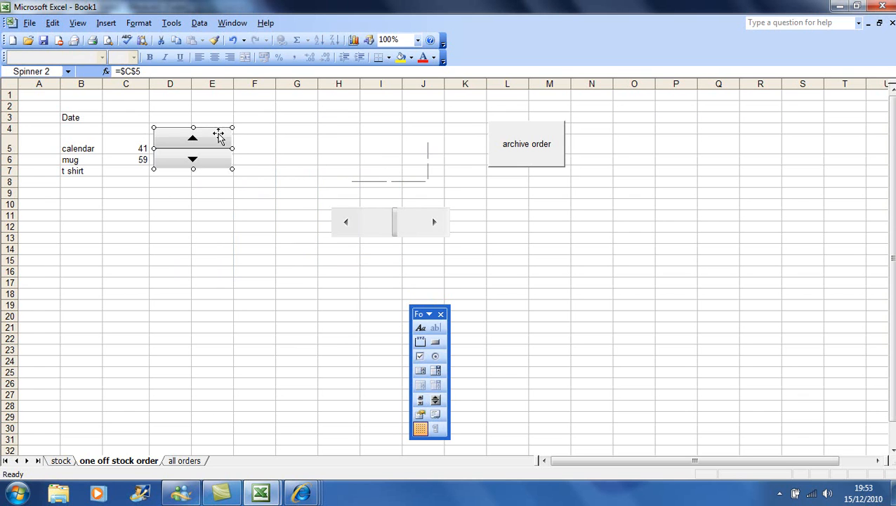
pyautogui.moveTo(232, 168); pyautogui.dragTo(179, 137)
pyautogui.click(226, 193)
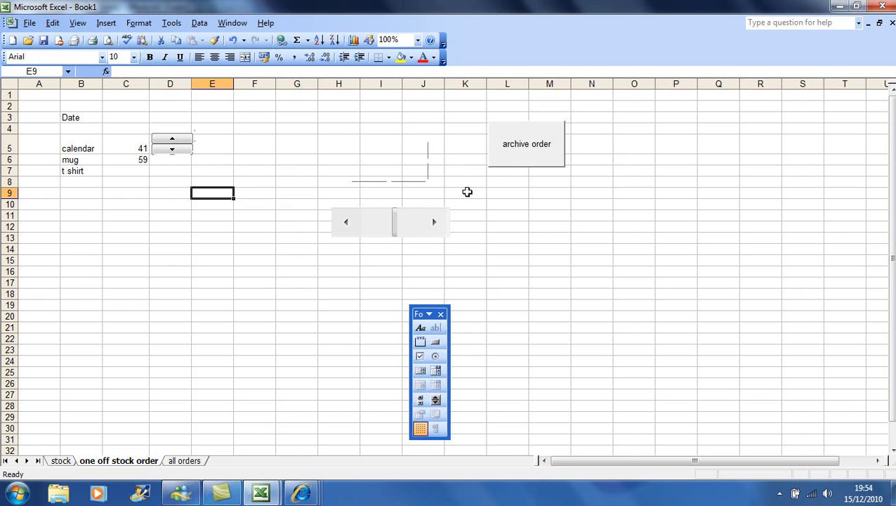
pyautogui.click(467, 191)
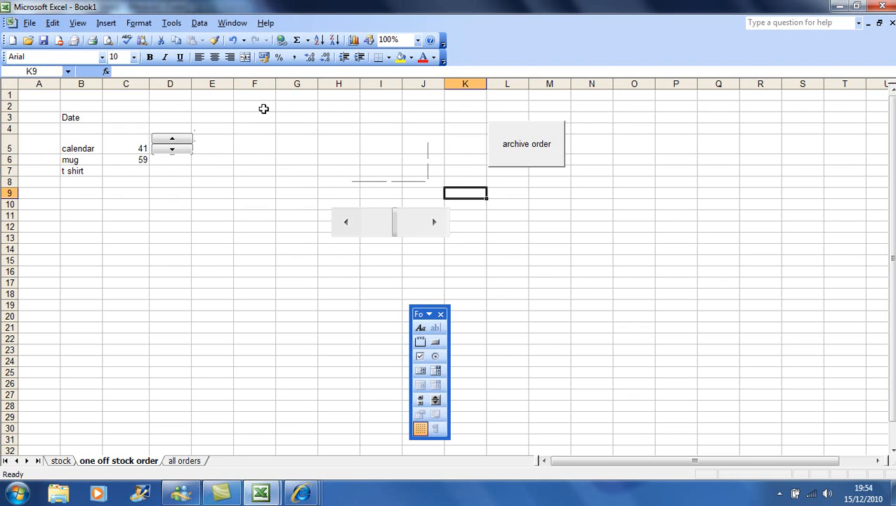
# - Enter 30 as the t shirt quantity in cell C7
pyautogui.click(135, 174)
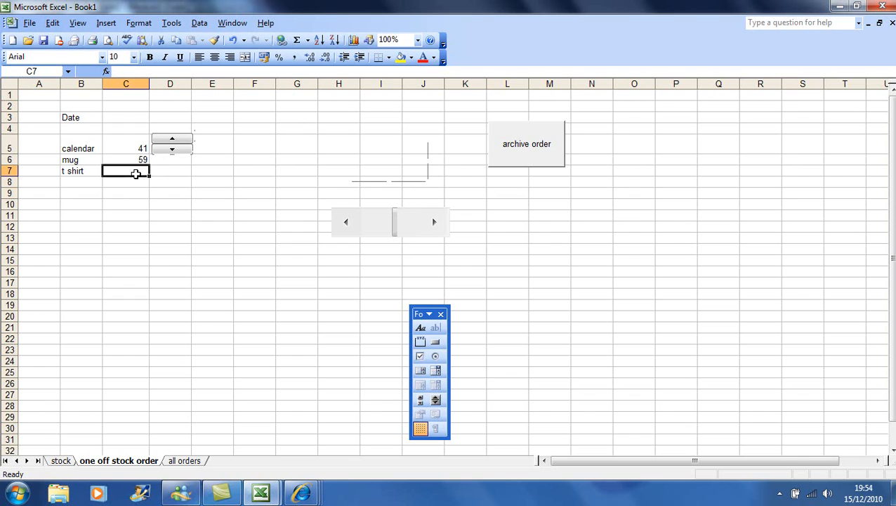
pyautogui.write('30')
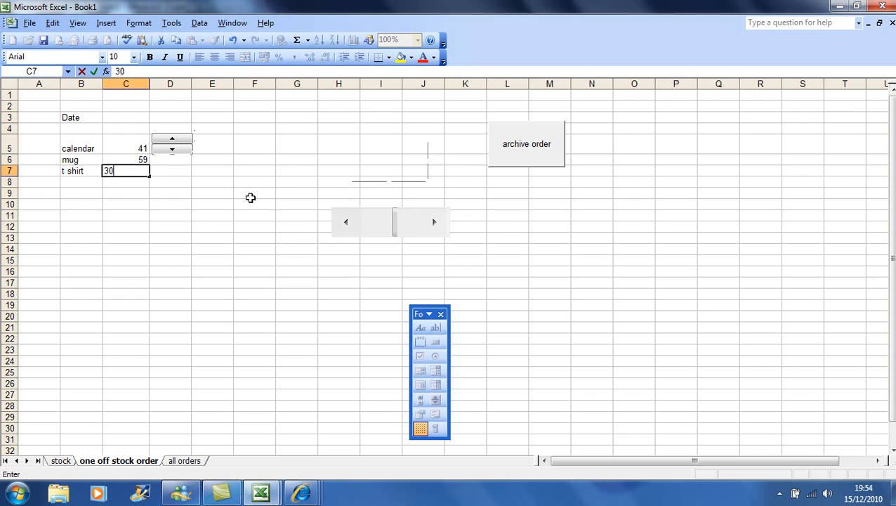
pyautogui.click(218, 184)
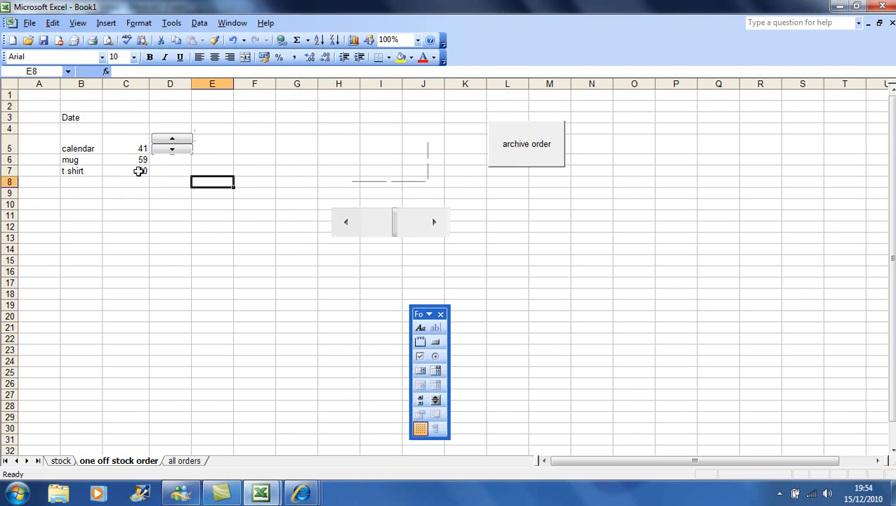
# - Enter the formula =now() in cell C3 beside the Date label
pyautogui.click(133, 116)
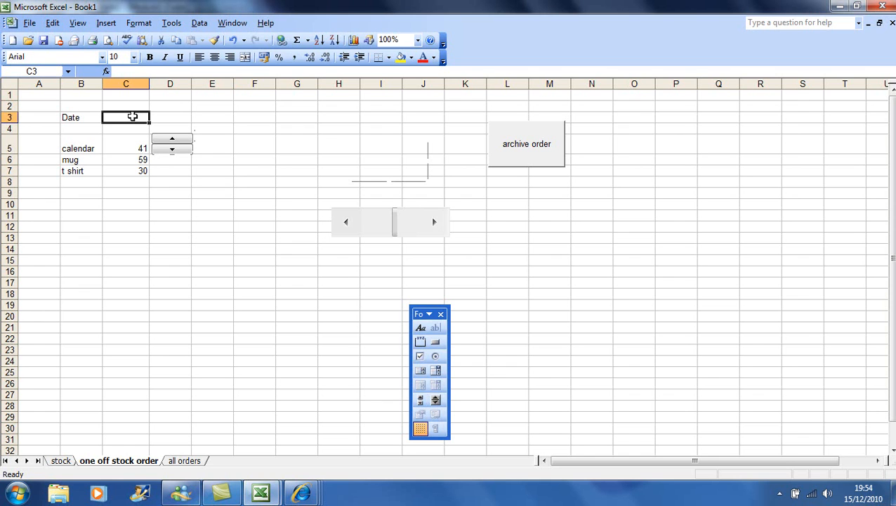
pyautogui.write('=now()')
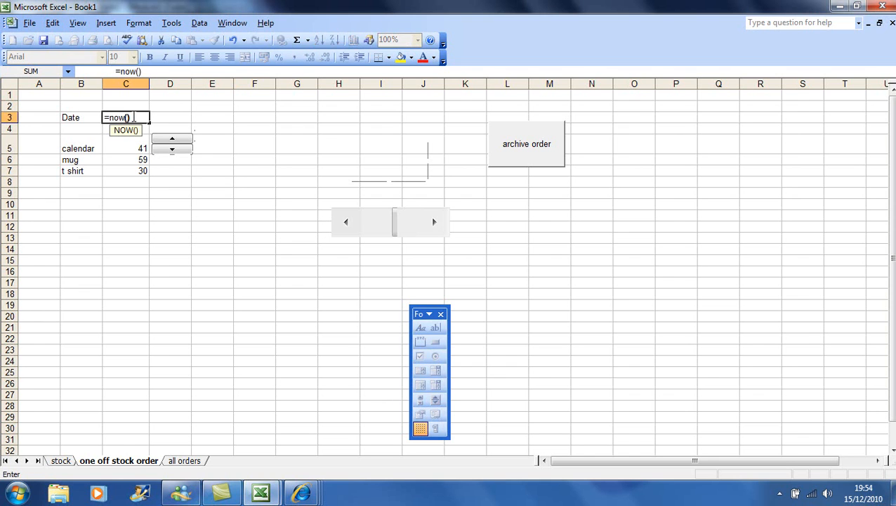
pyautogui.press('Return')
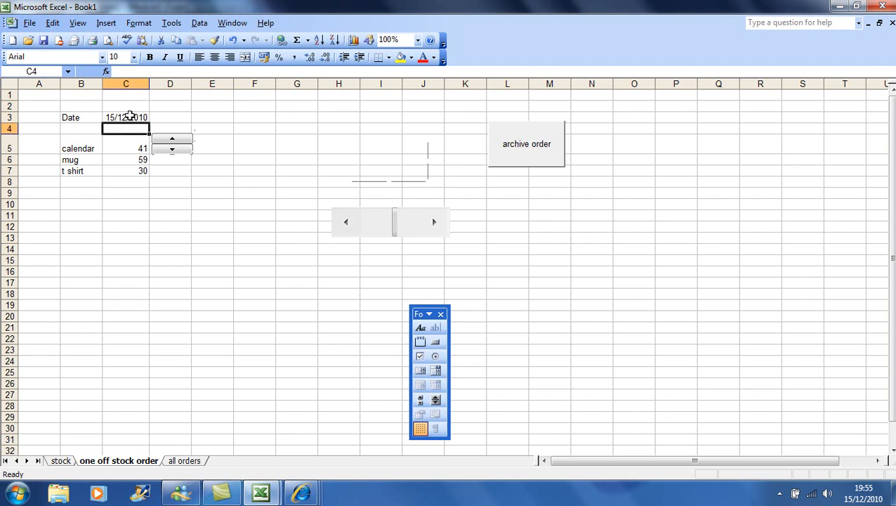
# - Try to replace the formula in date cell C3 with =date()
pyautogui.click(129, 116)
pyautogui.doubleClick(129, 117)
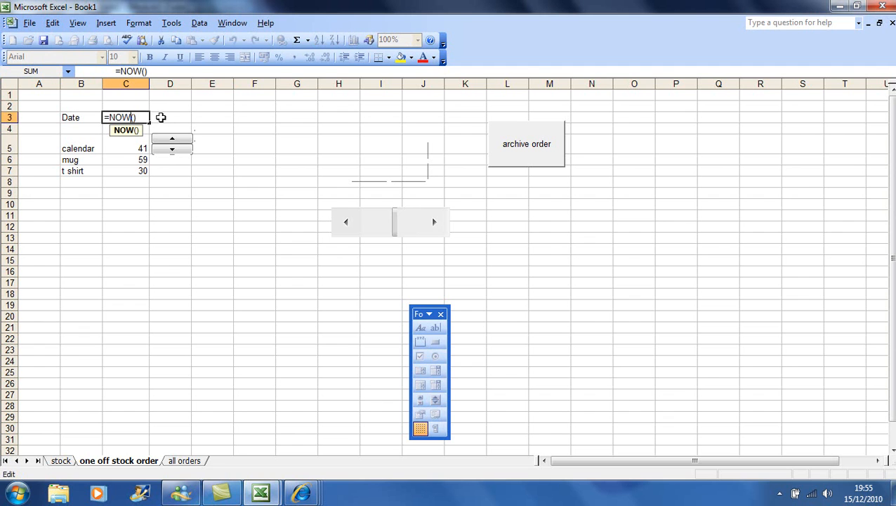
pyautogui.click(184, 117)
pyautogui.click(138, 116)
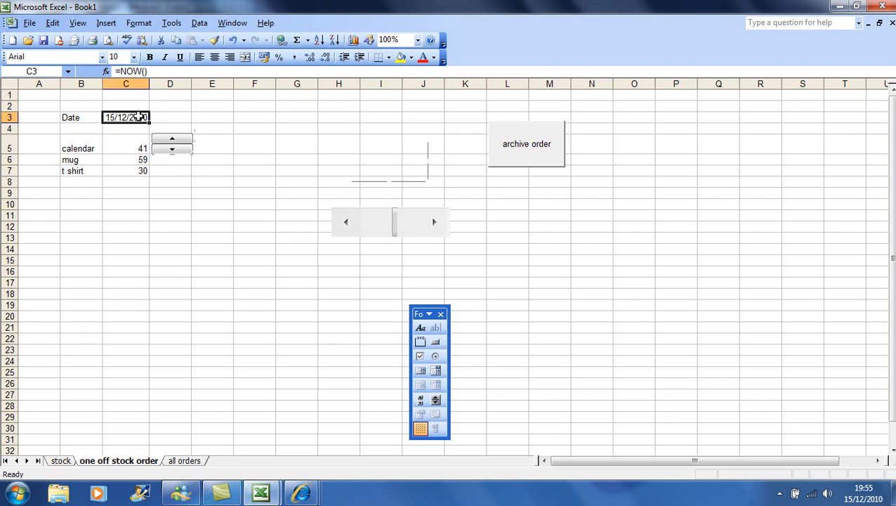
pyautogui.press('BackSpace')
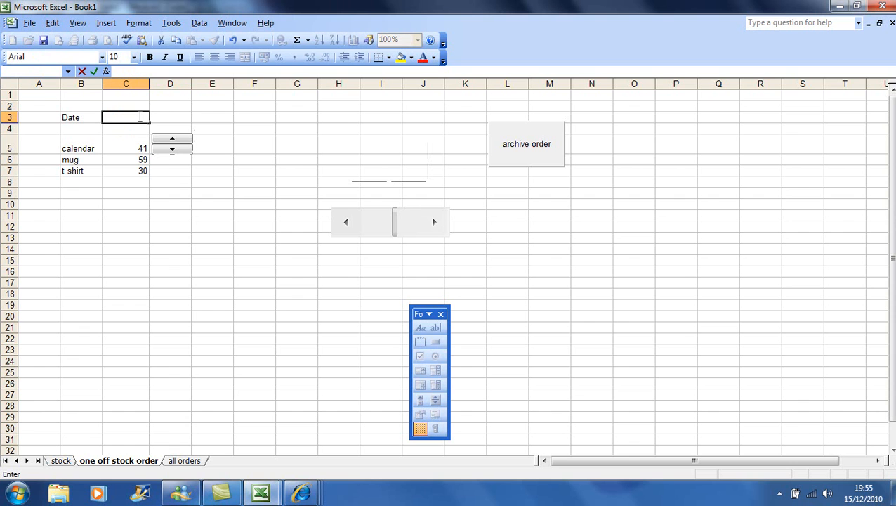
pyautogui.write('=date')
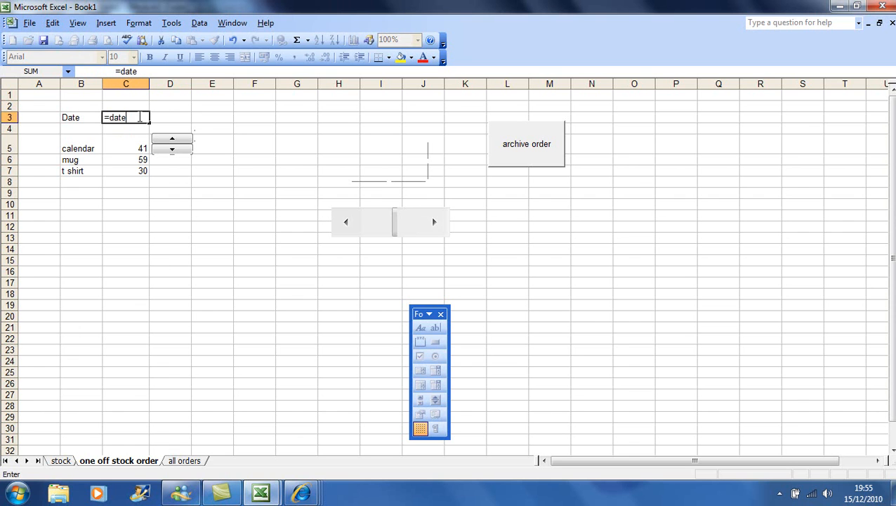
pyautogui.write('()')
pyautogui.press('Return')
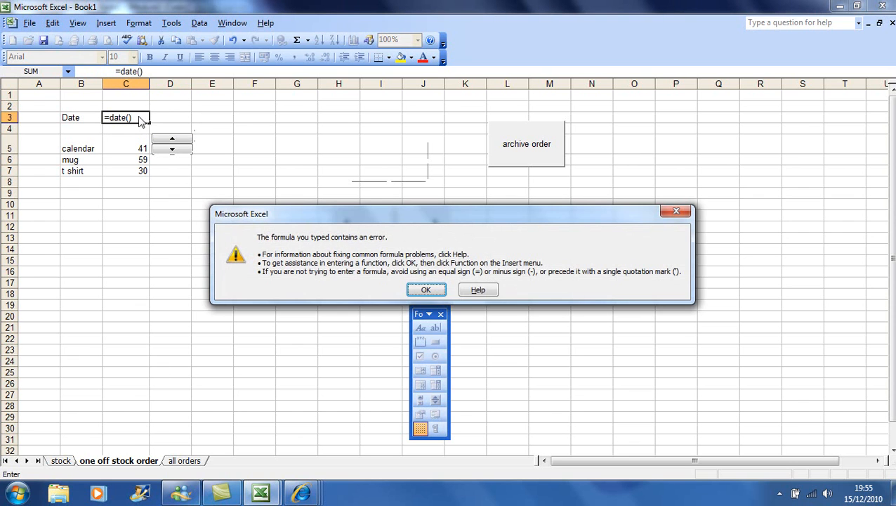
pyautogui.click(426, 290)
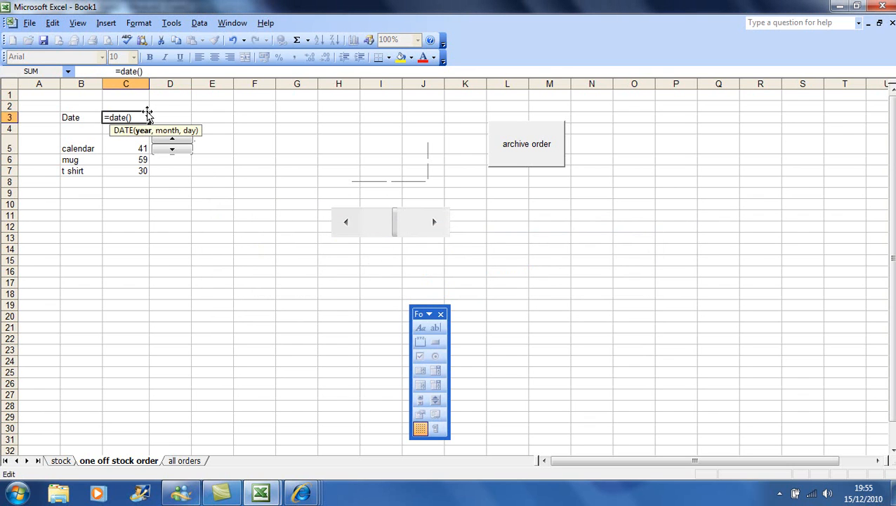
# - Replace the contents of date cell C3 with the formula =today()
pyautogui.moveTo(131, 117); pyautogui.dragTo(98, 117)
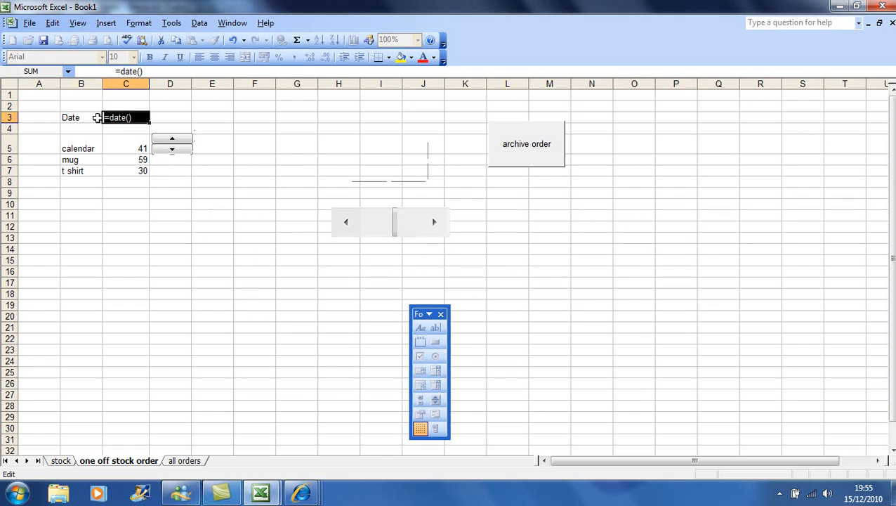
pyautogui.write('=')
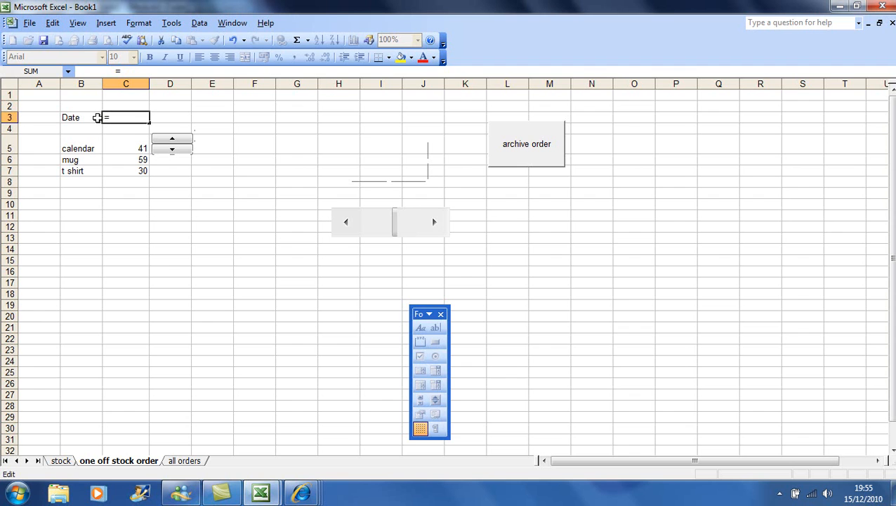
pyautogui.write('today()')
pyautogui.click(128, 162)
pyautogui.click(134, 117)
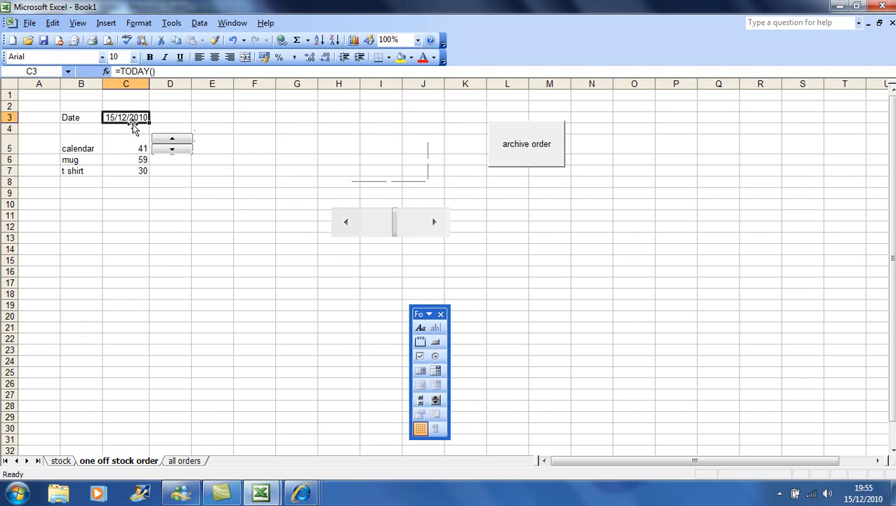
# - Try the formula =date() in cell C3 again, editing it in place of the existing function
pyautogui.click(161, 71)
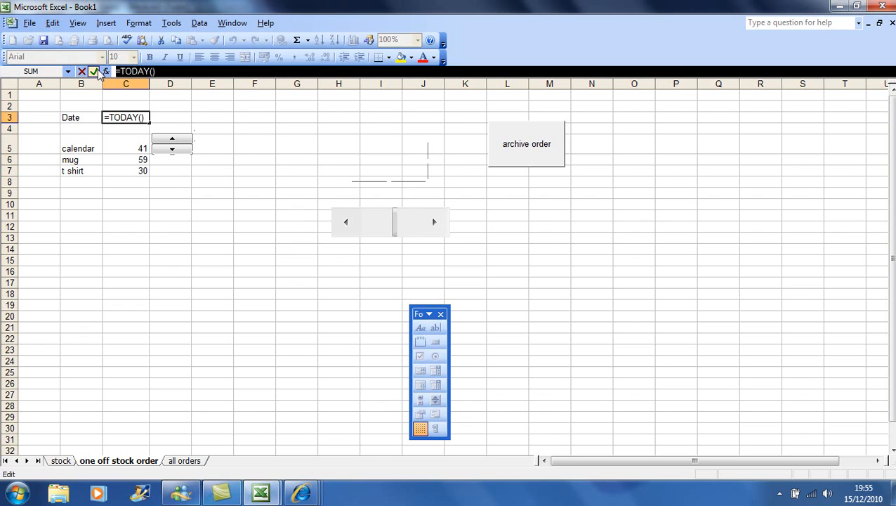
pyautogui.press('BackSpace')
pyautogui.press('BackSpace')
pyautogui.press('BackSpace')
pyautogui.press('BackSpace')
pyautogui.press('BackSpace')
pyautogui.press('BackSpace')
pyautogui.press('BackSpace')
pyautogui.write('date')
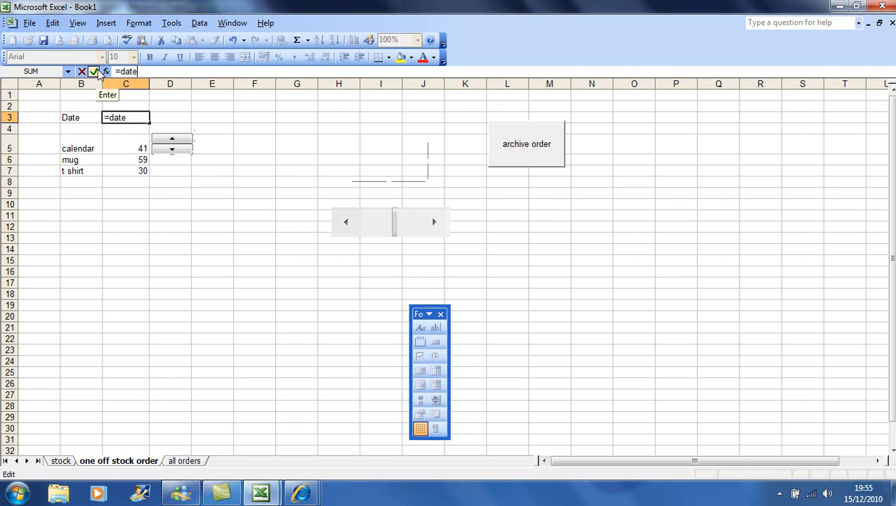
pyautogui.write('()')
pyautogui.click(98, 72)
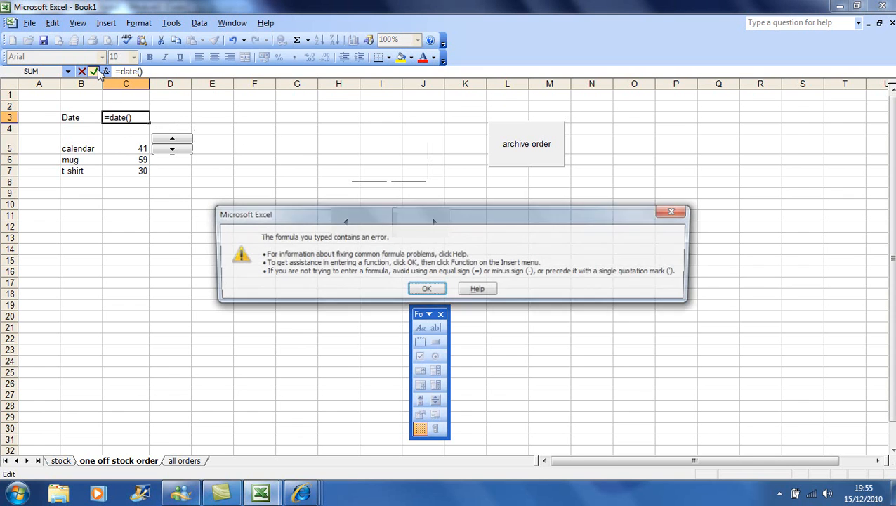
pyautogui.click(435, 288)
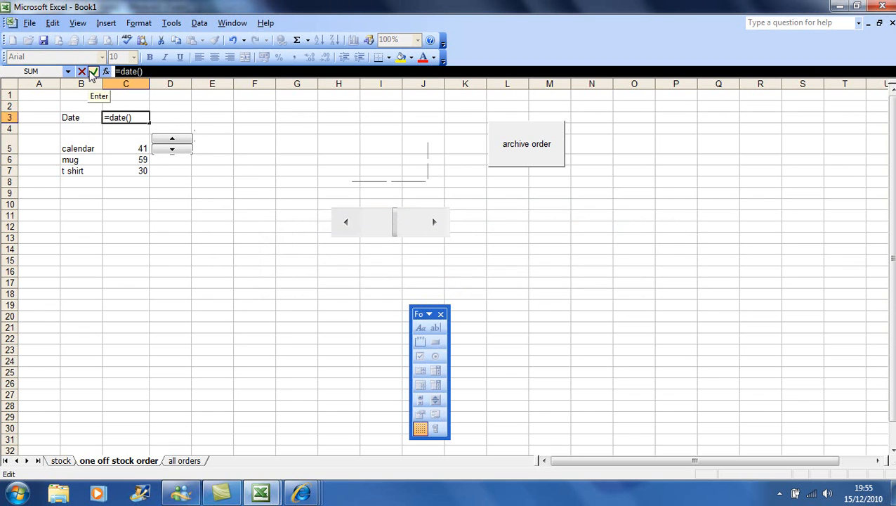
# - Change the function in cell C3 so the formula reads =today()
pyautogui.press('BackSpace')
pyautogui.press('BackSpace')
pyautogui.press('BackSpace')
pyautogui.press('BackSpace')
pyautogui.press('BackSpace')
pyautogui.press('BackSpace')
pyautogui.write('today()')
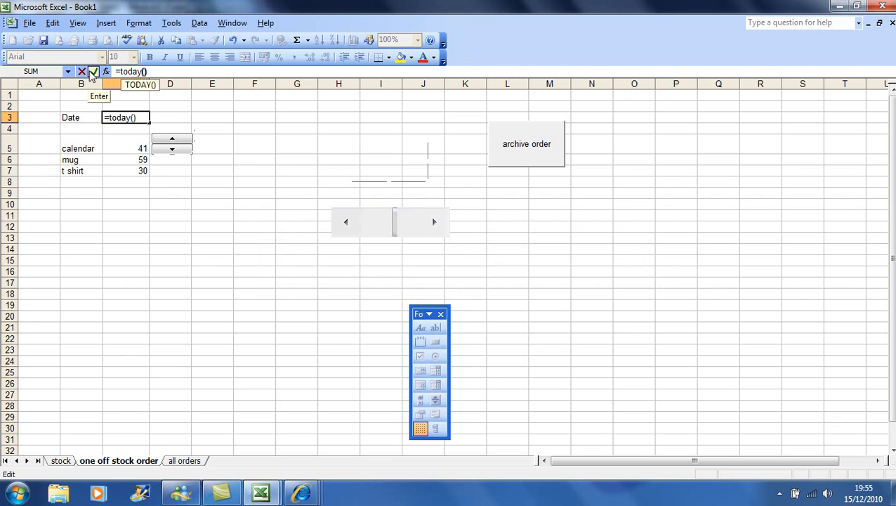
pyautogui.press('Return')
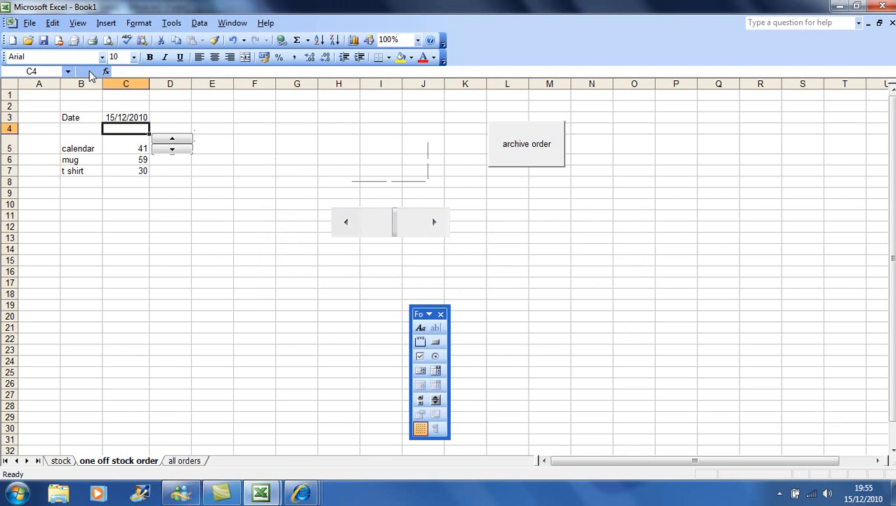
# - Clear the date formula from cell C3 and select an empty cell away from it
pyautogui.click(132, 117)
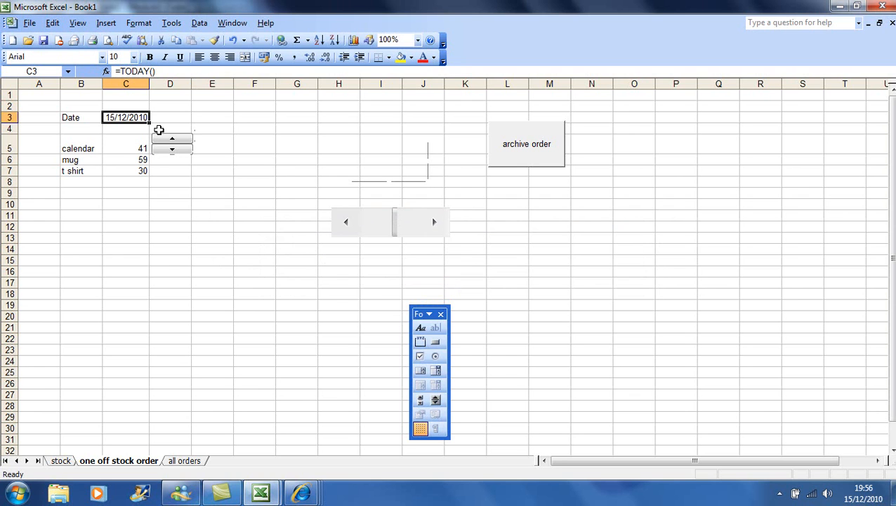
pyautogui.press('Delete')
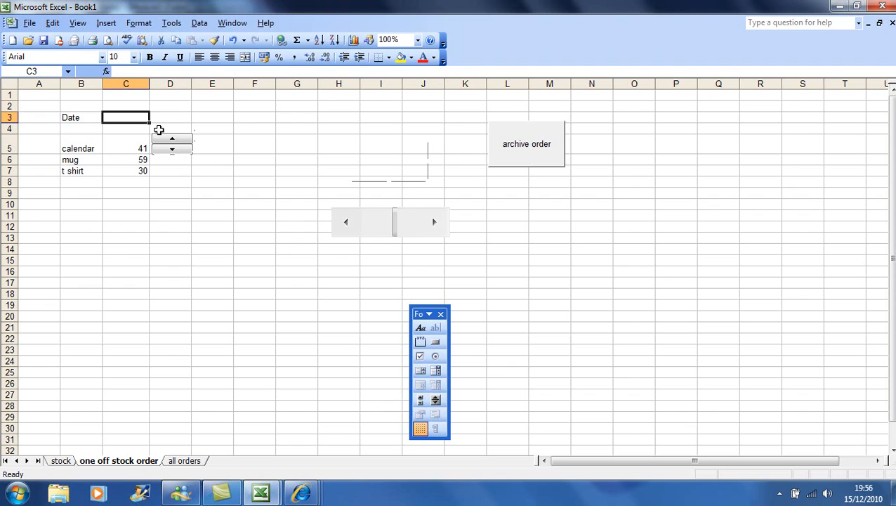
pyautogui.click(237, 181)
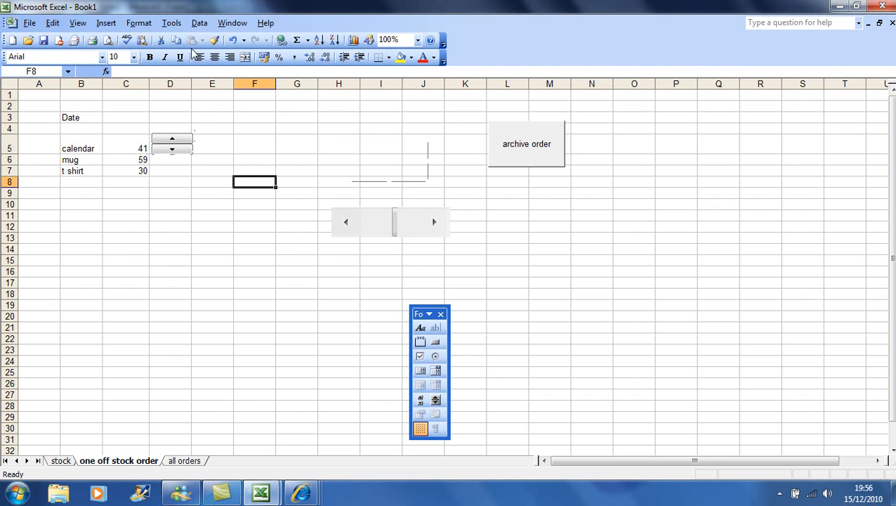
pyautogui.click(172, 24)
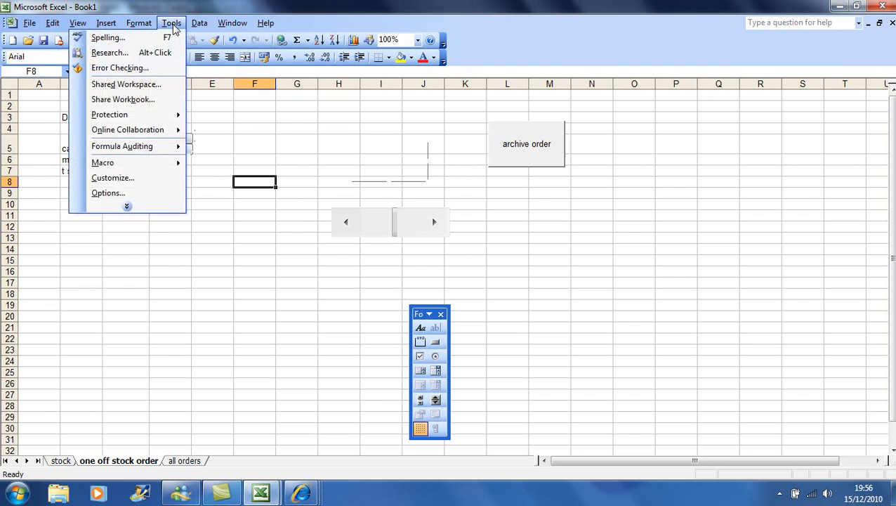
pyautogui.moveTo(145, 165)
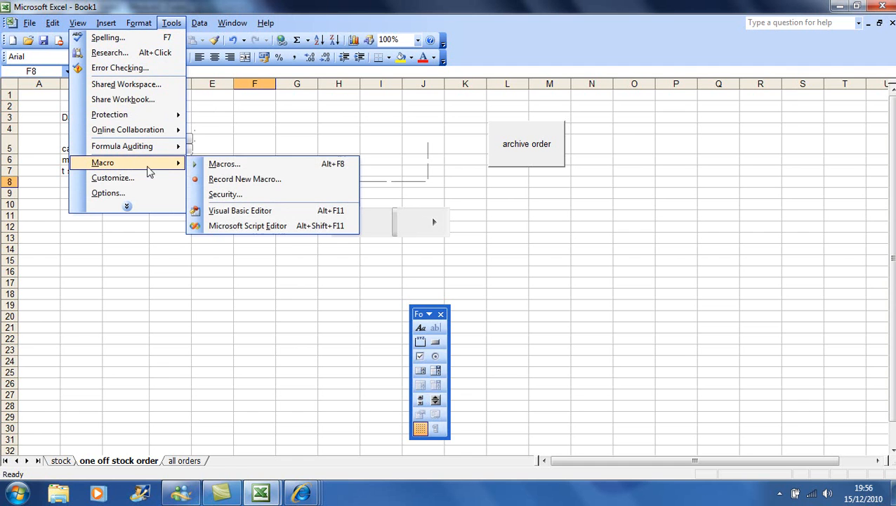
pyautogui.click(226, 165)
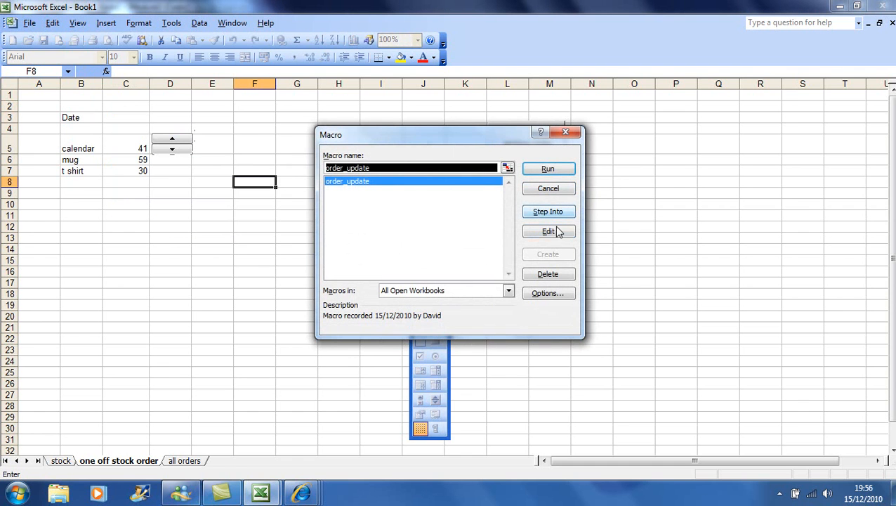
pyautogui.click(567, 133)
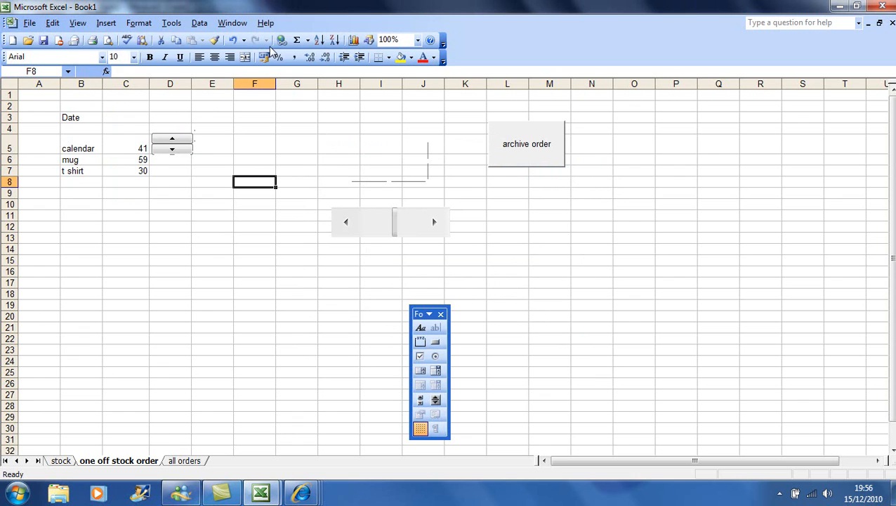
# - Start recording a new macro named insert_date, stored in this workbook
pyautogui.click(183, 24)
pyautogui.moveTo(152, 168)
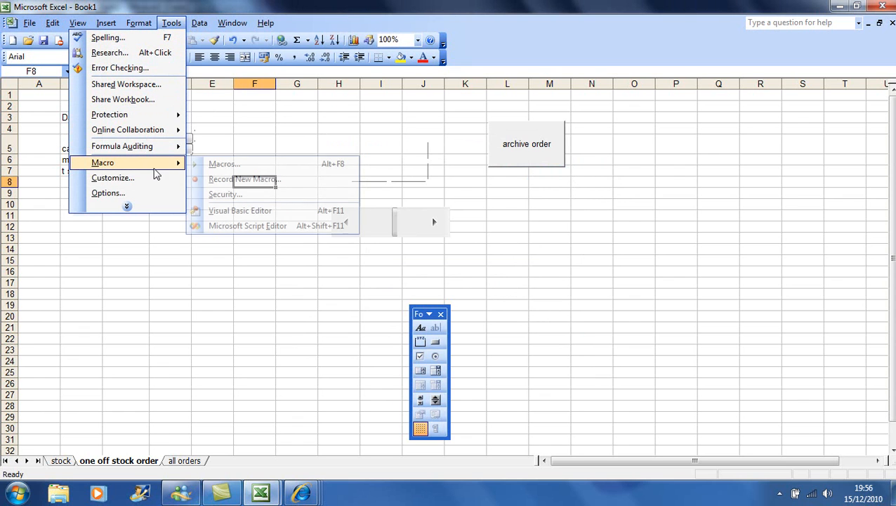
pyautogui.click(259, 180)
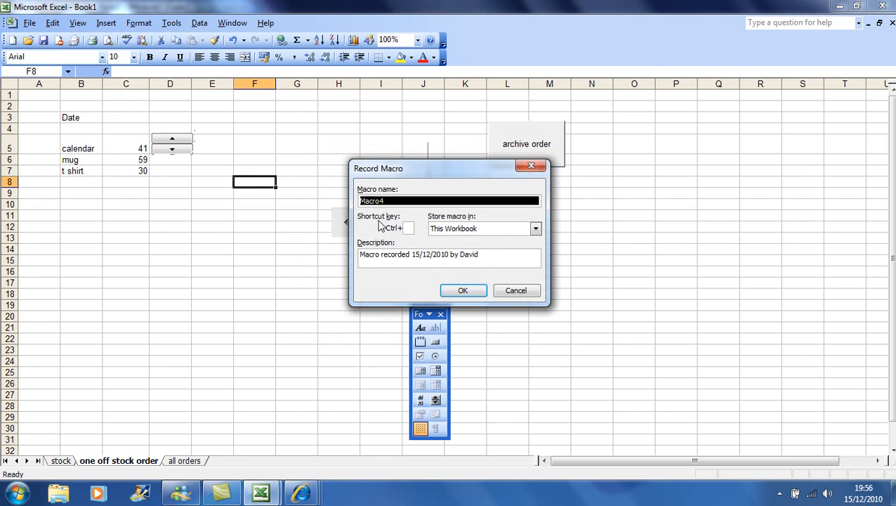
pyautogui.write('insert')
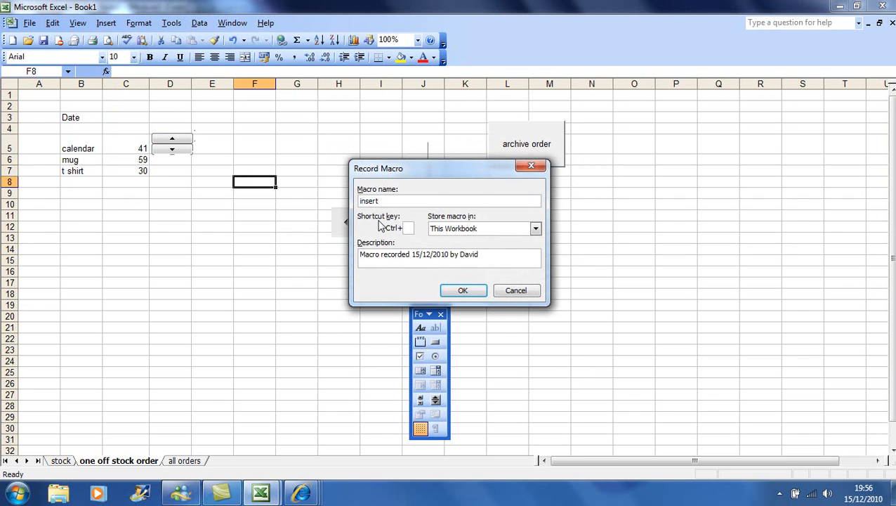
pyautogui.write('_date')
pyautogui.click(466, 292)
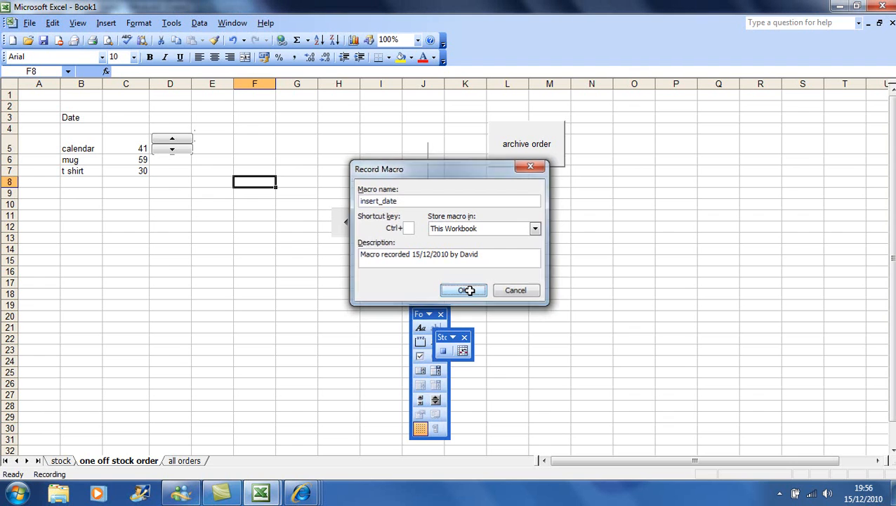
# - Record entering the formula =today() in cell C3 and stop the macro recording
pyautogui.click(131, 118)
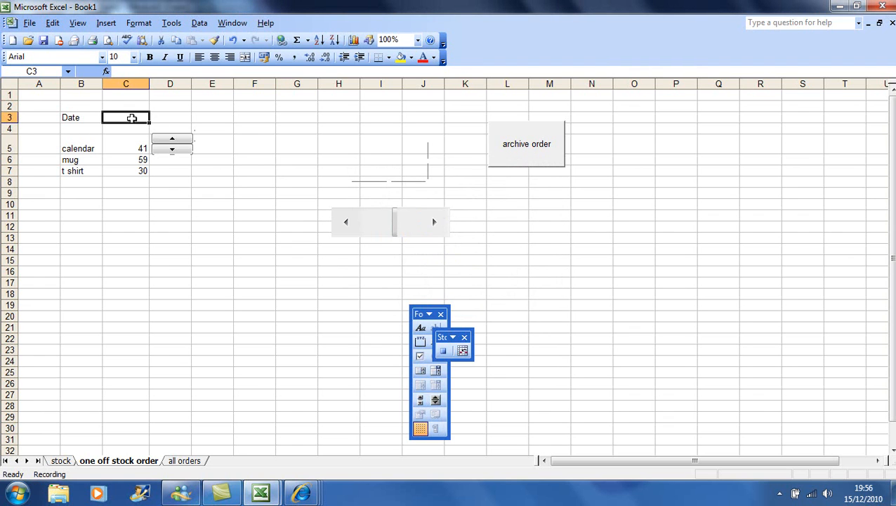
pyautogui.write('=')
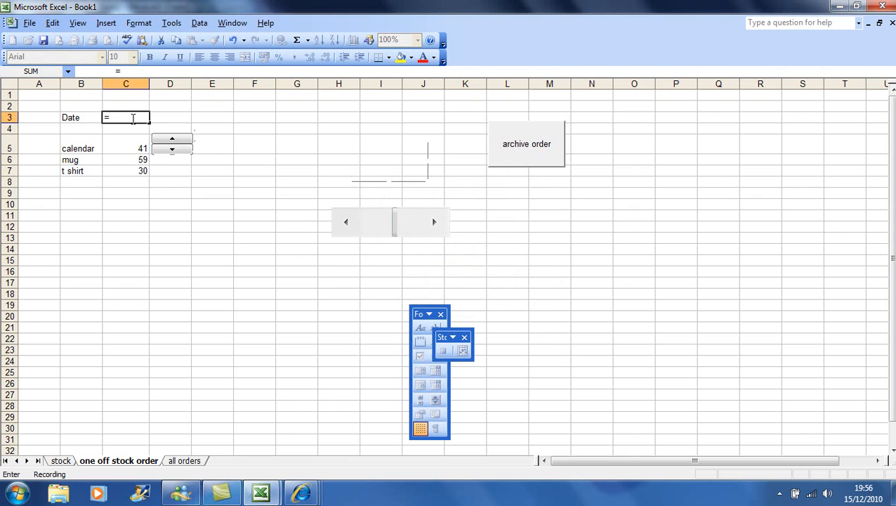
pyautogui.write('today()')
pyautogui.press('Return')
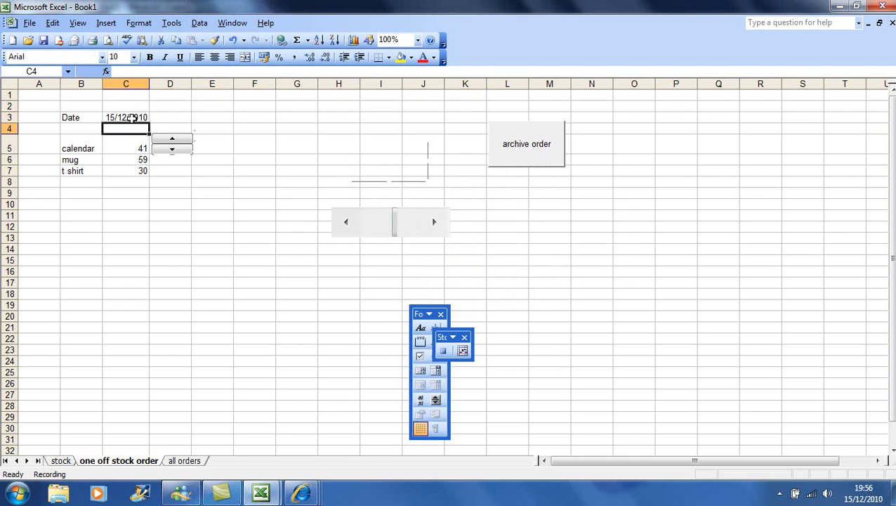
pyautogui.click(444, 352)
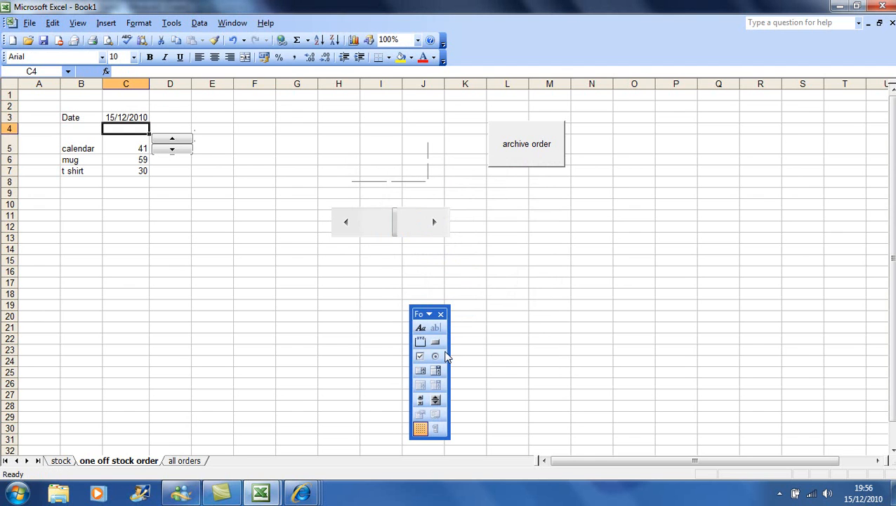
# - Clear cell C3 and draw a form button across columns H and I, rows 4 to 7, assigned to the insert_date macro
pyautogui.click(140, 116)
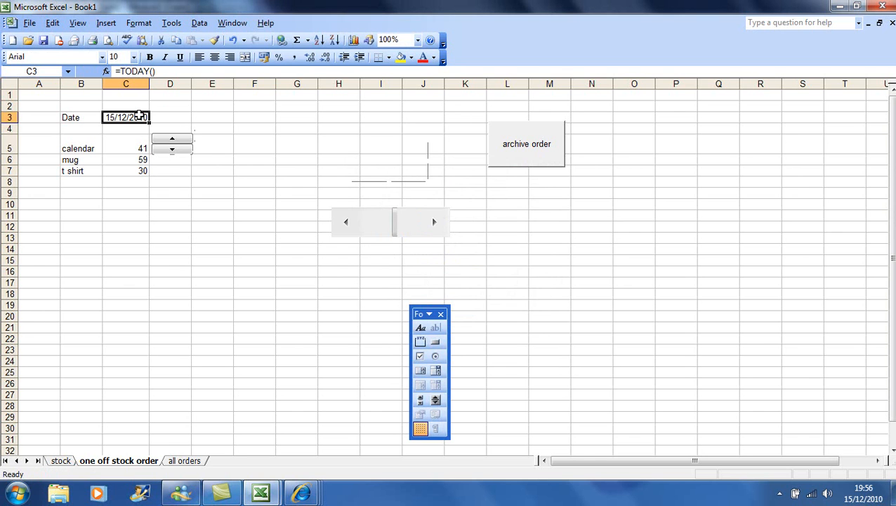
pyautogui.press('Delete')
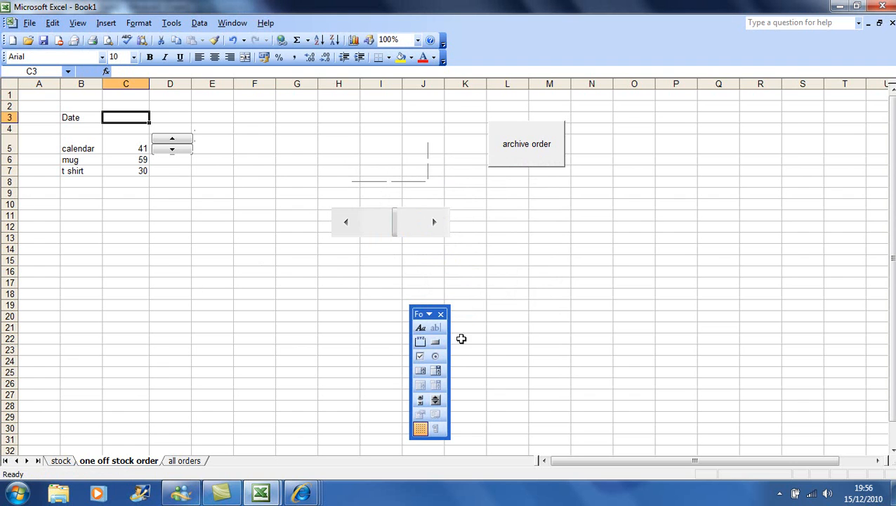
pyautogui.click(435, 342)
pyautogui.moveTo(325, 132); pyautogui.dragTo(399, 187)
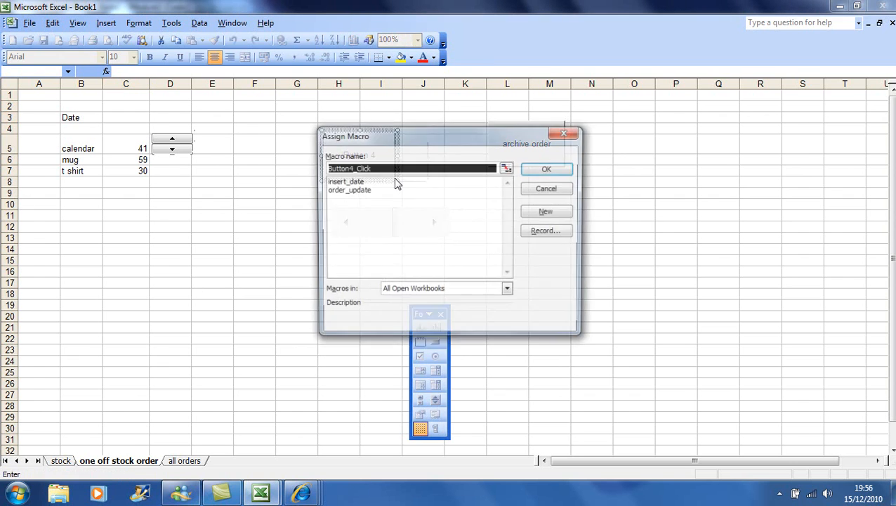
pyautogui.click(355, 182)
pyautogui.click(548, 169)
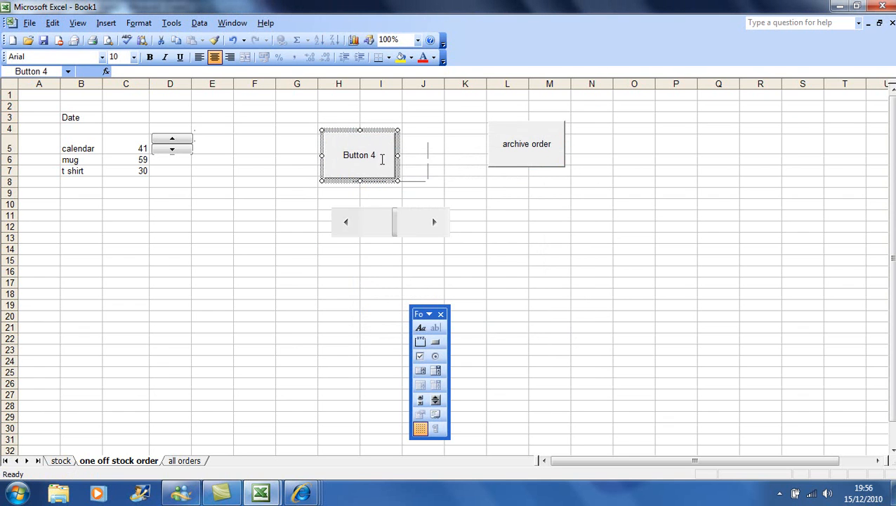
# - Label the new button "insert date" and run it to enter the current date in cell C3
pyautogui.click(379, 160)
pyautogui.press('BackSpace')
pyautogui.press('BackSpace')
pyautogui.press('BackSpace')
pyautogui.press('BackSpace')
pyautogui.press('BackSpace')
pyautogui.press('BackSpace')
pyautogui.press('BackSpace')
pyautogui.press('BackSpace')
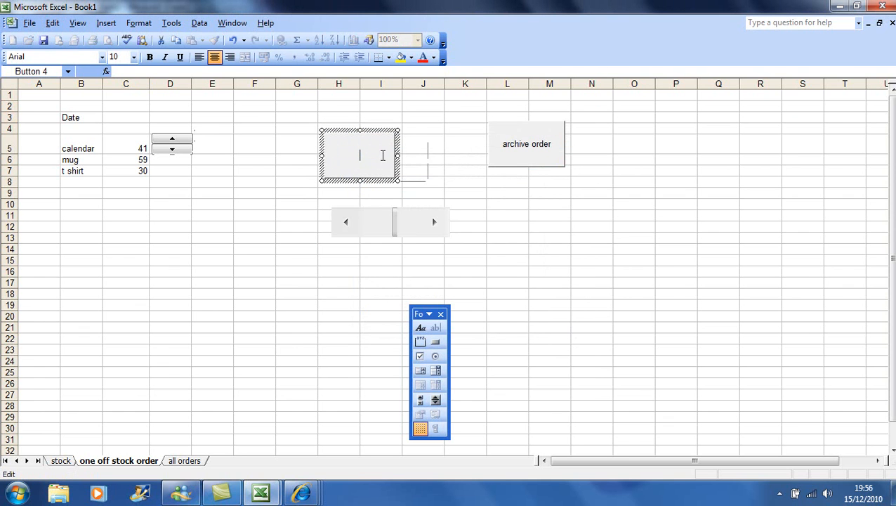
pyautogui.write('insert date')
pyautogui.click(483, 206)
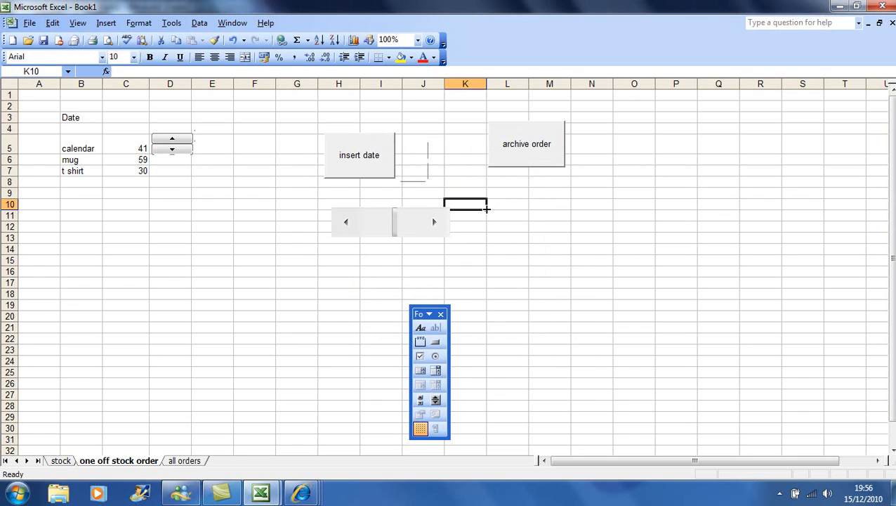
pyautogui.click(364, 163)
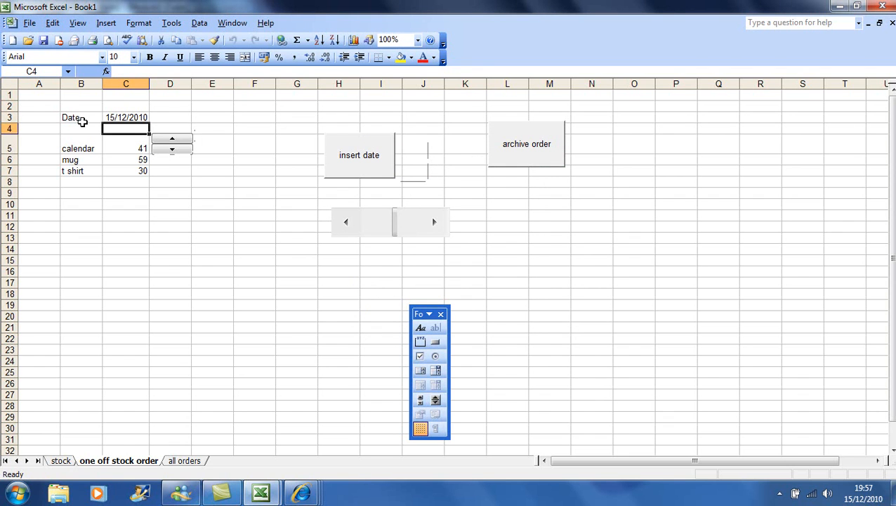
# - Change the date button's caption to "insert today's date"
pyautogui.rightClick(356, 169)
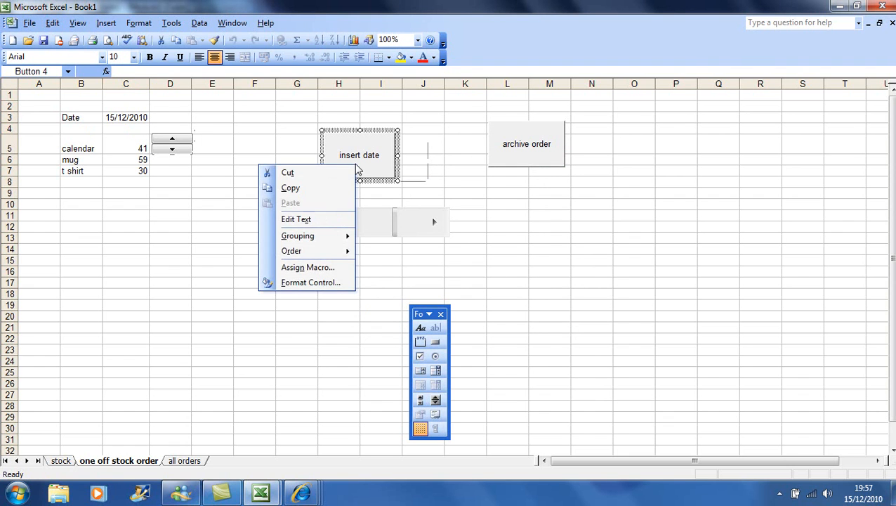
pyautogui.doubleClick(373, 155)
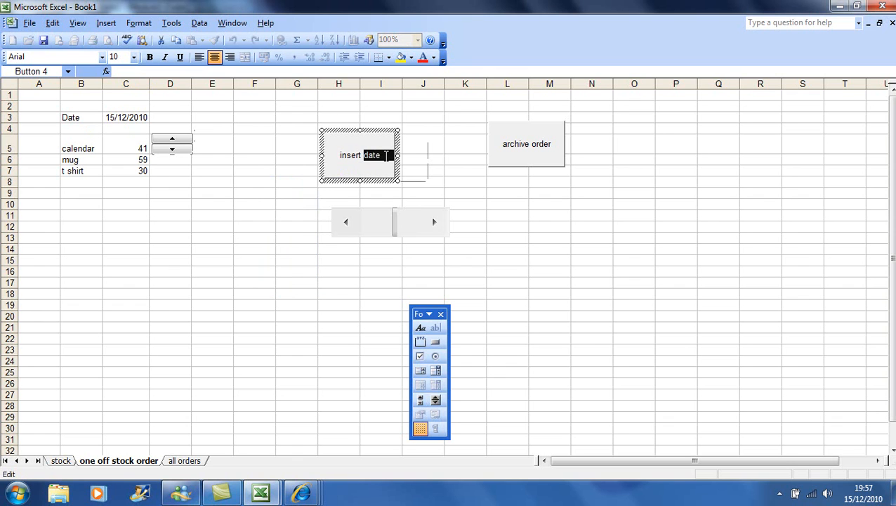
pyautogui.write('todays')
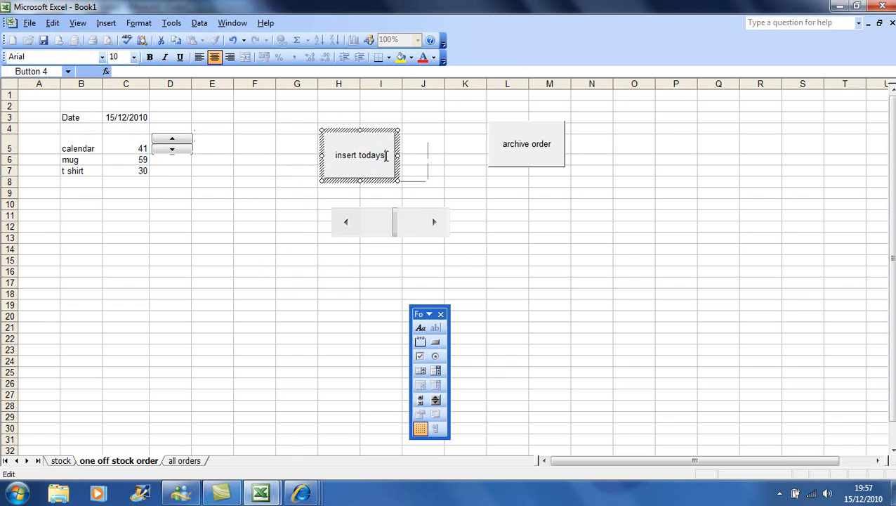
pyautogui.press('BackSpace')
pyautogui.write("'s date")
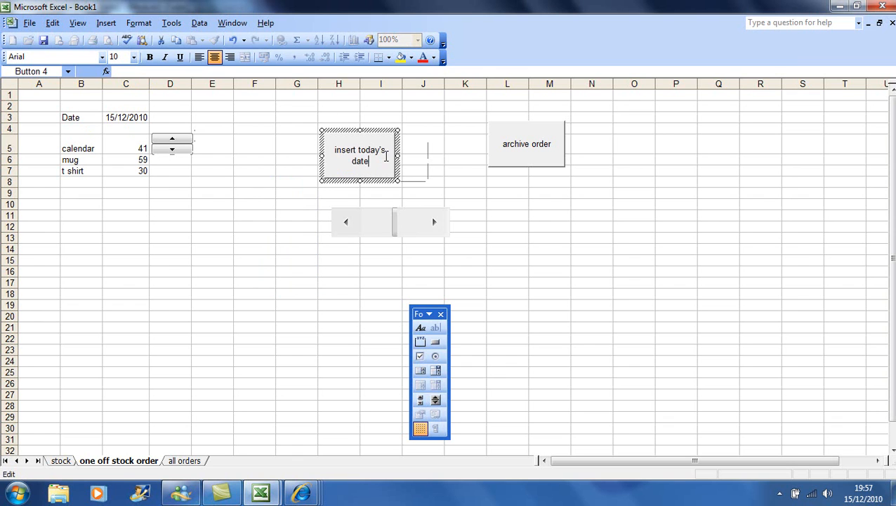
pyautogui.click(465, 171)
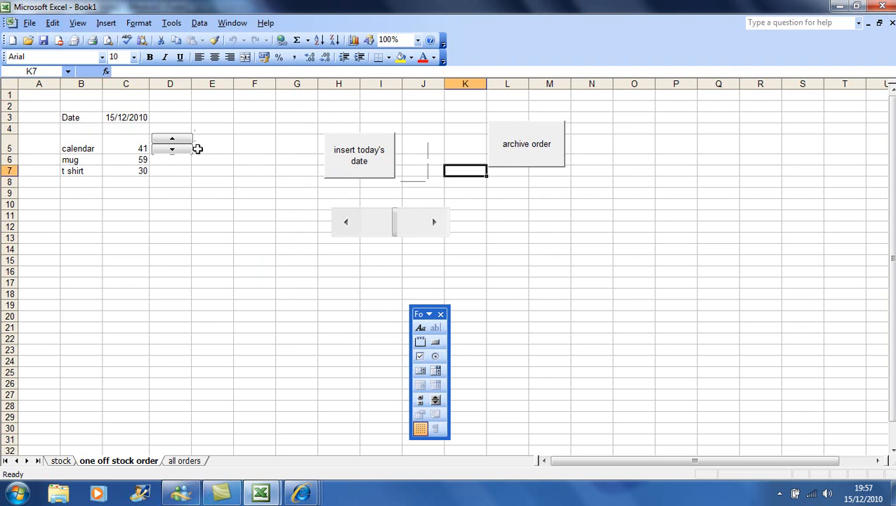
# - Clear cell C3, test the relabelled date button by running its macro again, and select C3 to inspect its formula
pyautogui.click(125, 117)
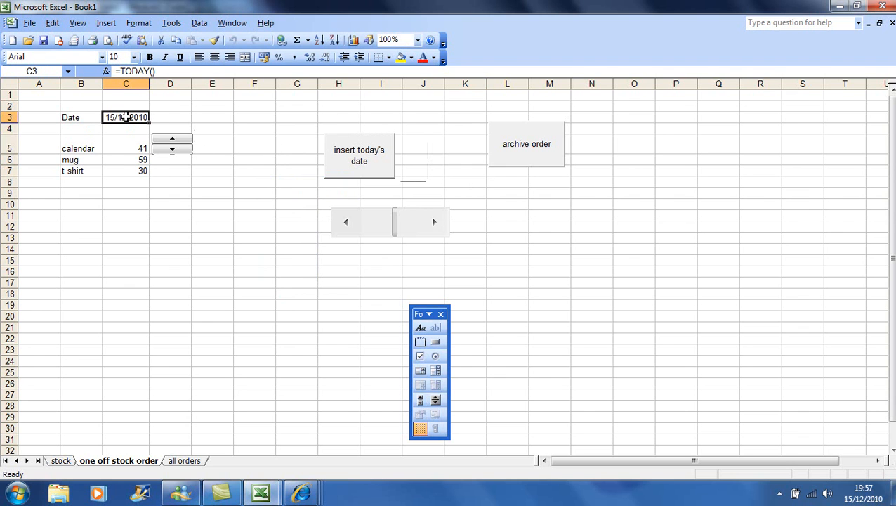
pyautogui.press('Delete')
pyautogui.click(285, 240)
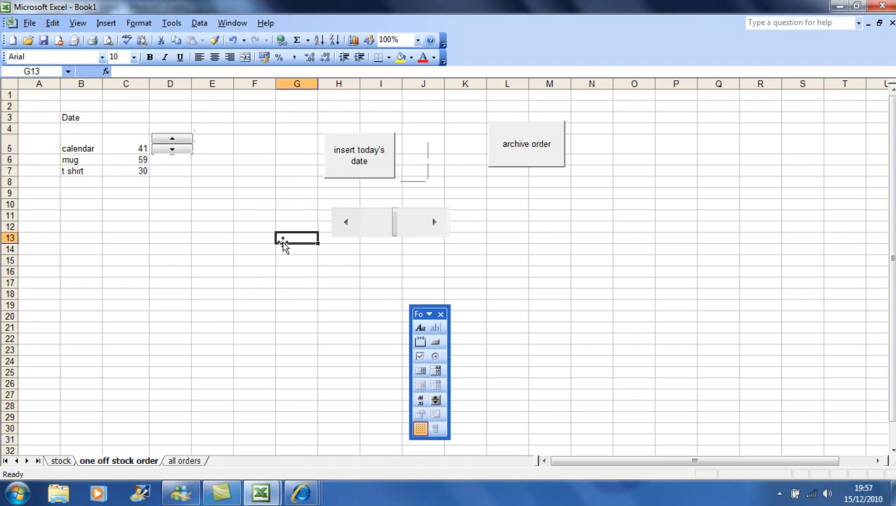
pyautogui.click(359, 166)
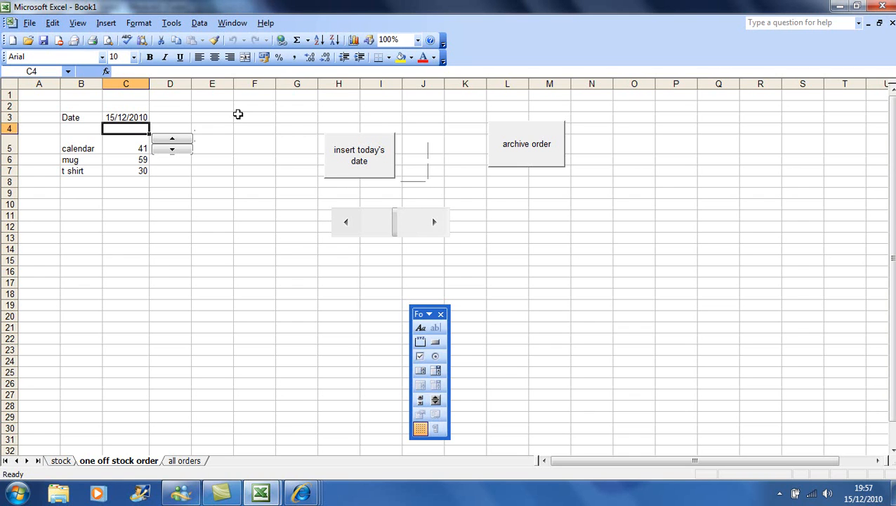
pyautogui.click(133, 114)
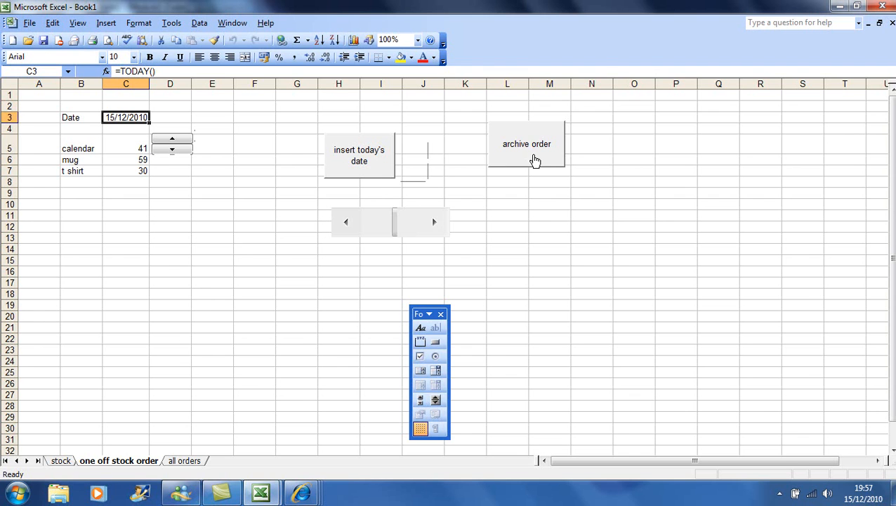
# - Archive the current order with its macro button and autofit column H on the all orders sheet
pyautogui.click(545, 155)
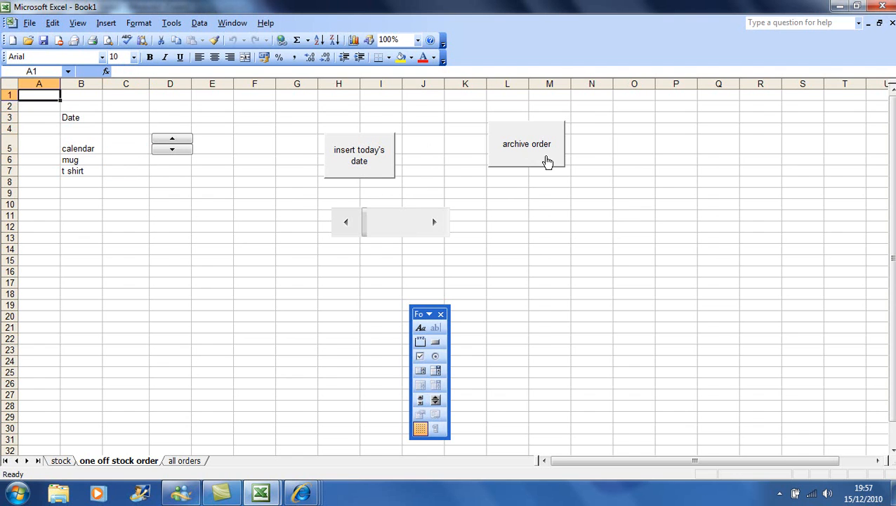
pyautogui.click(187, 460)
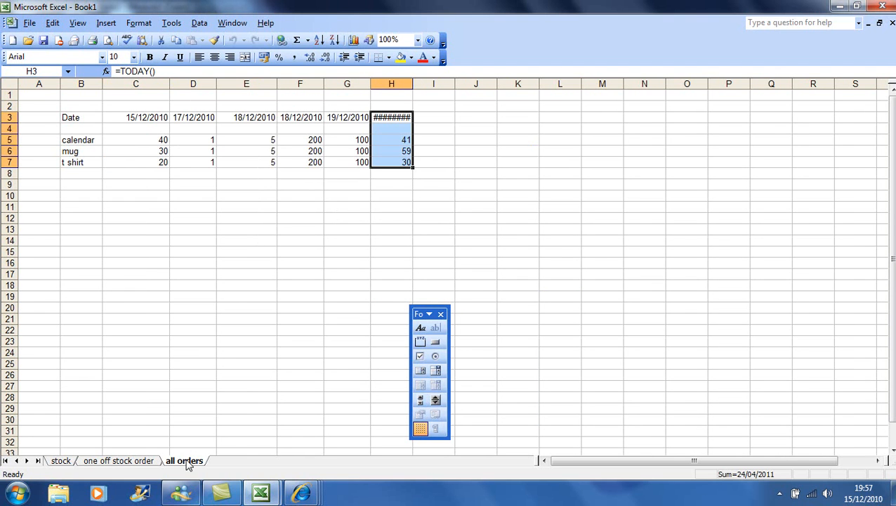
pyautogui.doubleClick(413, 85)
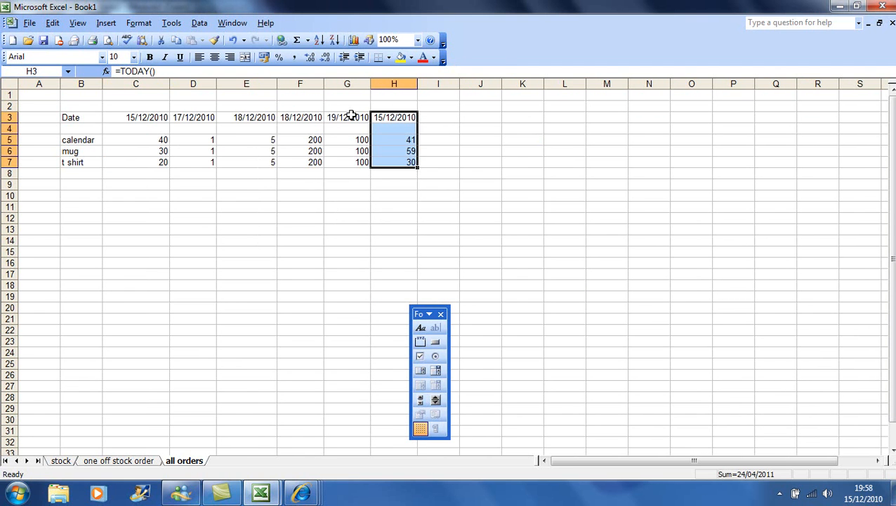
# - Insert today's date on the one off stock order sheet with the macro button and select the calendar quantity cell C5
pyautogui.click(133, 462)
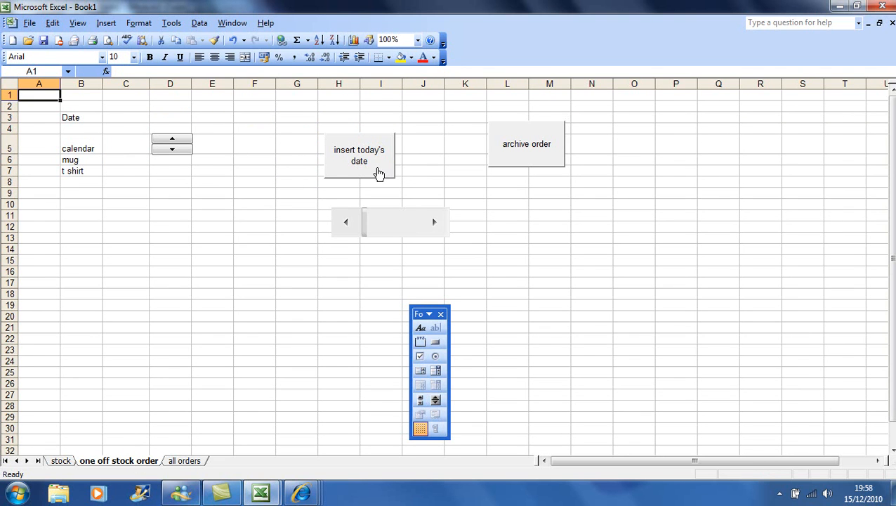
pyautogui.click(379, 174)
pyautogui.click(136, 149)
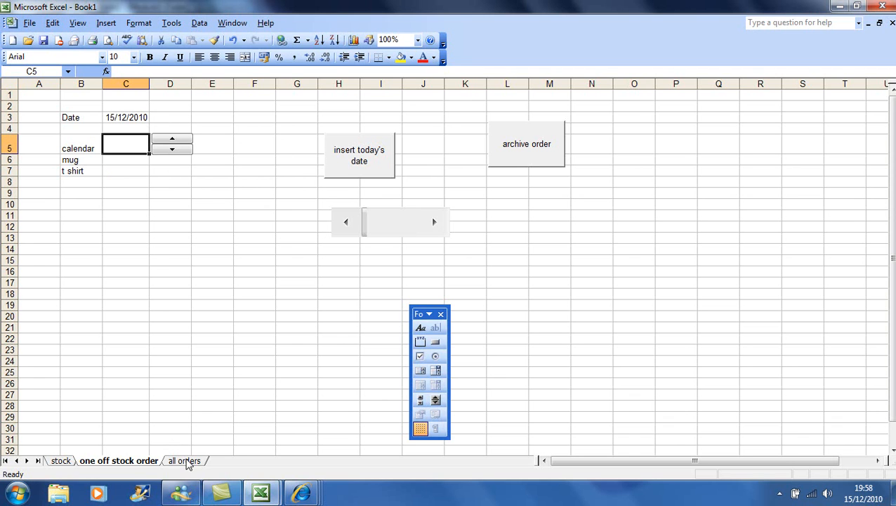
# - Examine the archived orders on the all orders sheet and the stock levels on the stock sheet
pyautogui.click(186, 460)
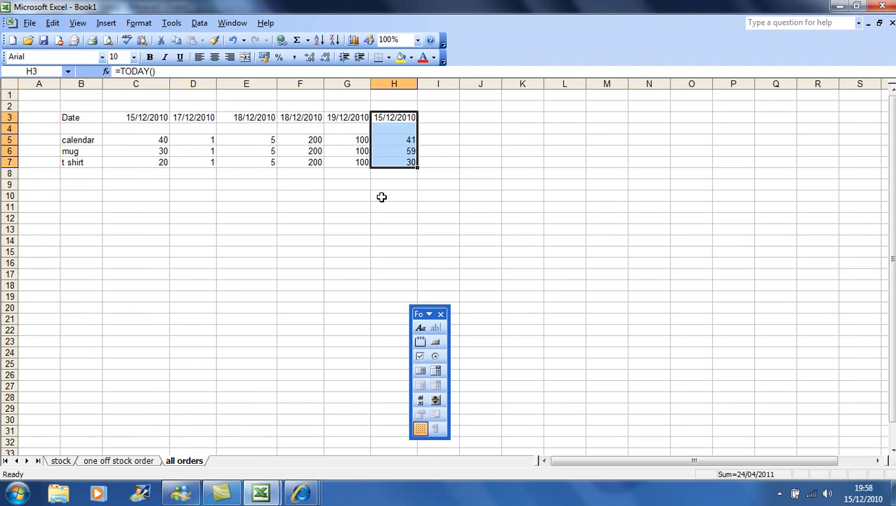
pyautogui.click(66, 462)
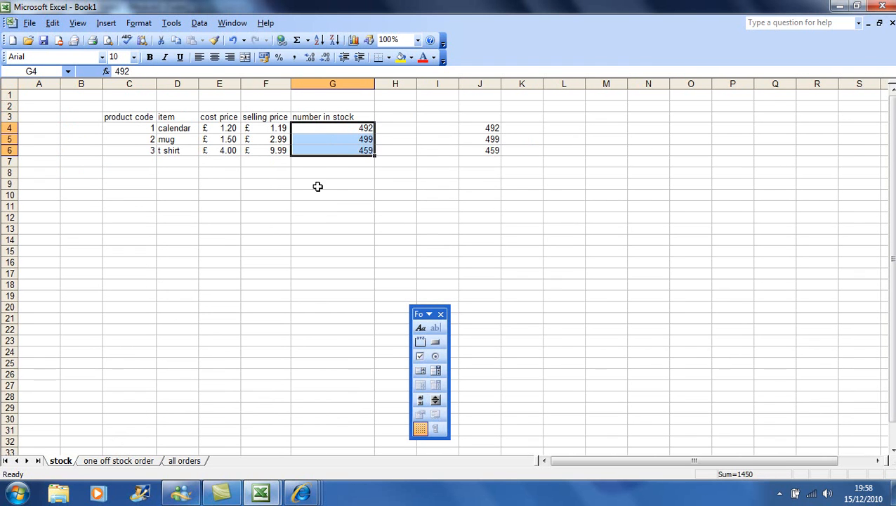